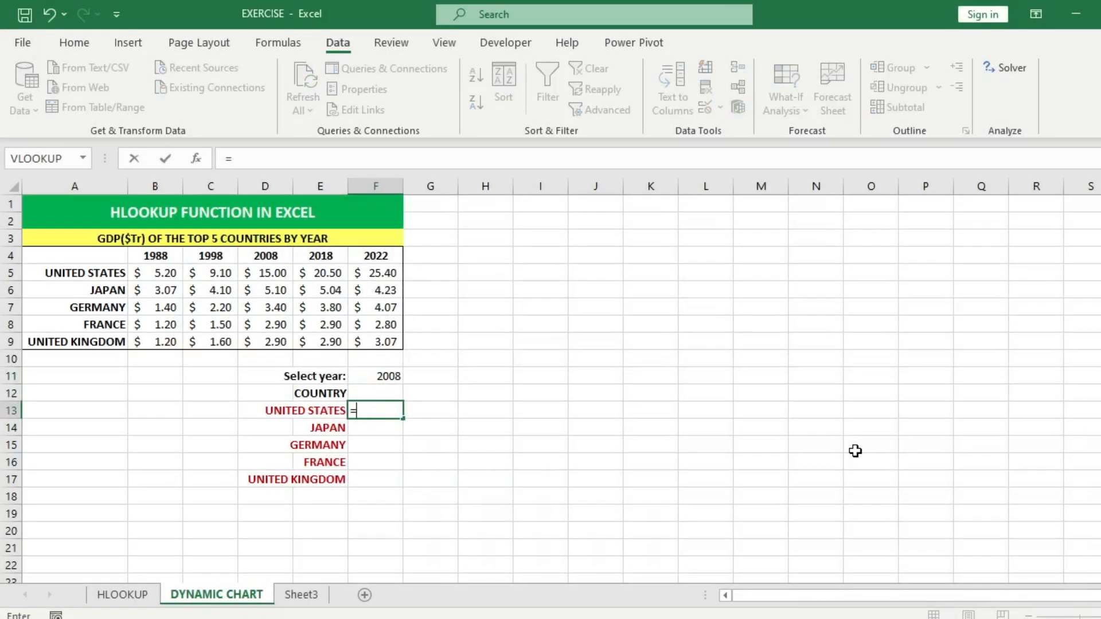
- Begin an HLOOKUP formula in cell F13 for the United States
{"action": "type", "text": "HLOOKU"}
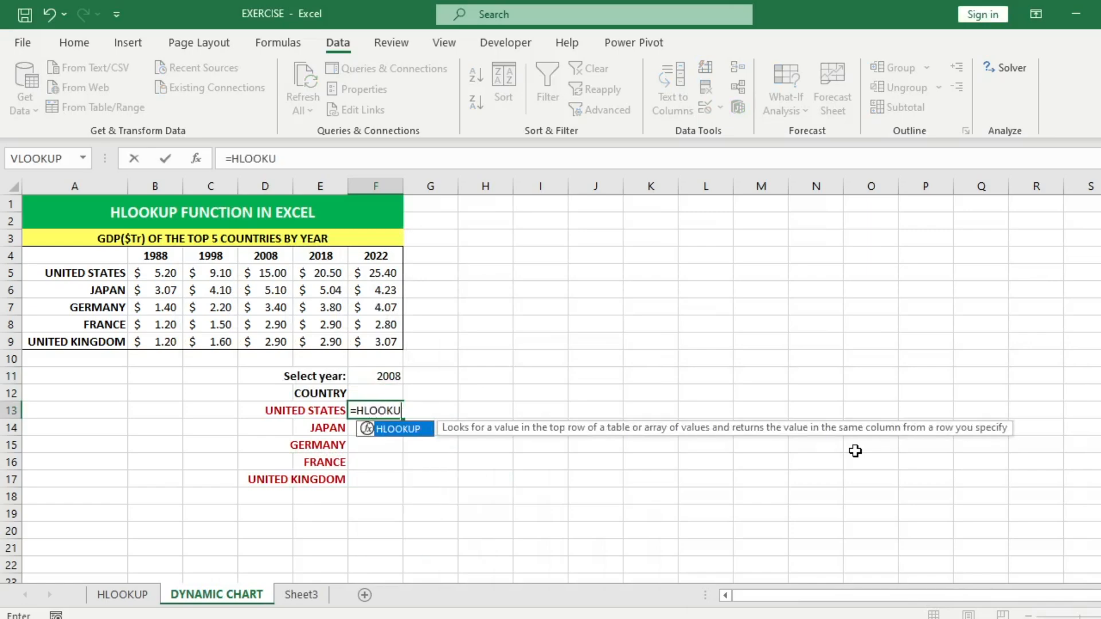
{"action": "type", "text": "P"}
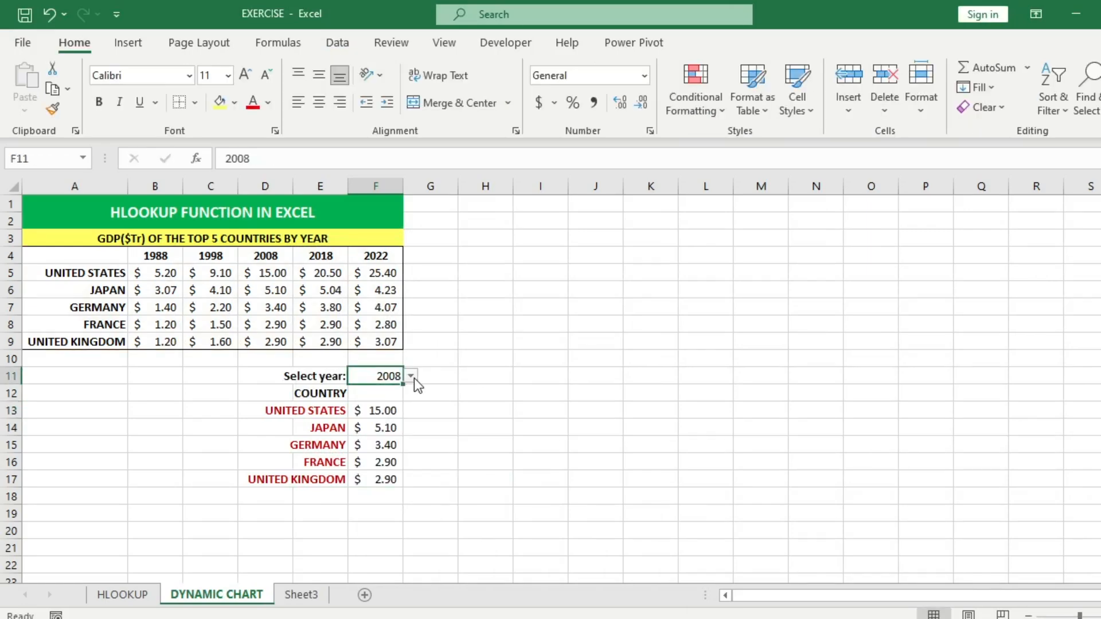
- Test the year selector in F11 by choosing 1998, 2008 and 2018 in turn to update the GDP chart
{"action": "left_click", "coordinate": [411, 376]}
{"action": "key", "text": "Escape"}
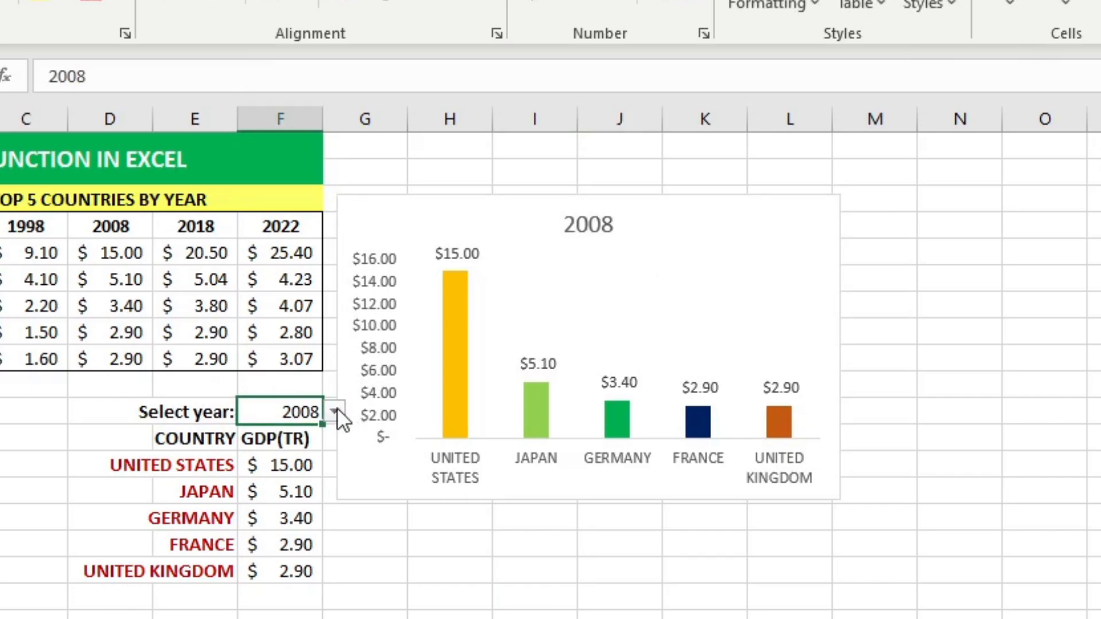
{"action": "left_click", "coordinate": [337, 408]}
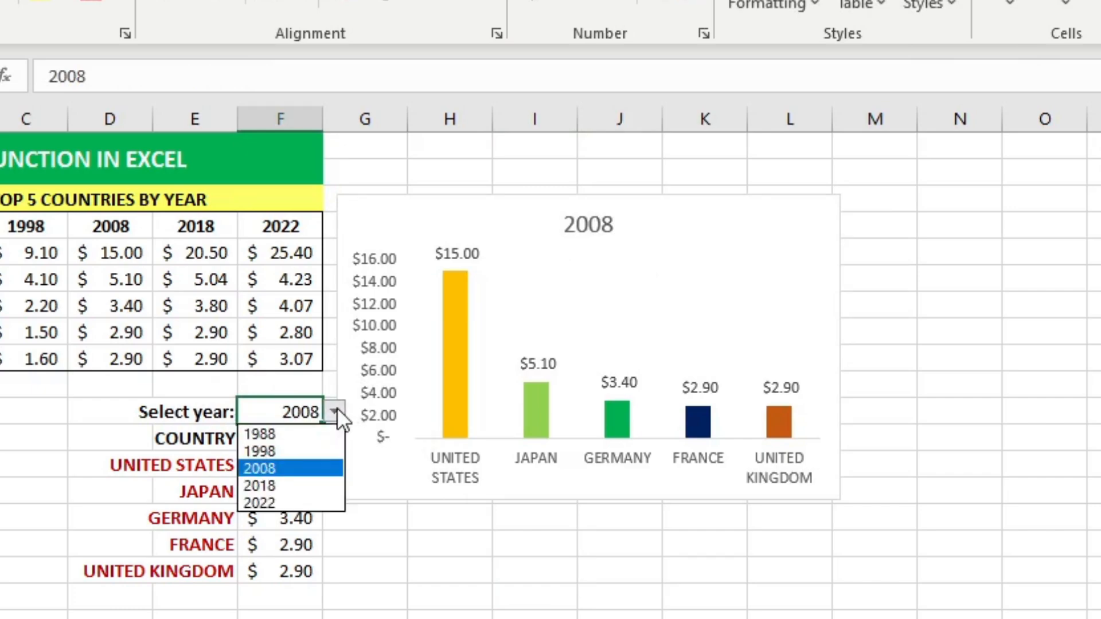
{"action": "left_click", "coordinate": [267, 453]}
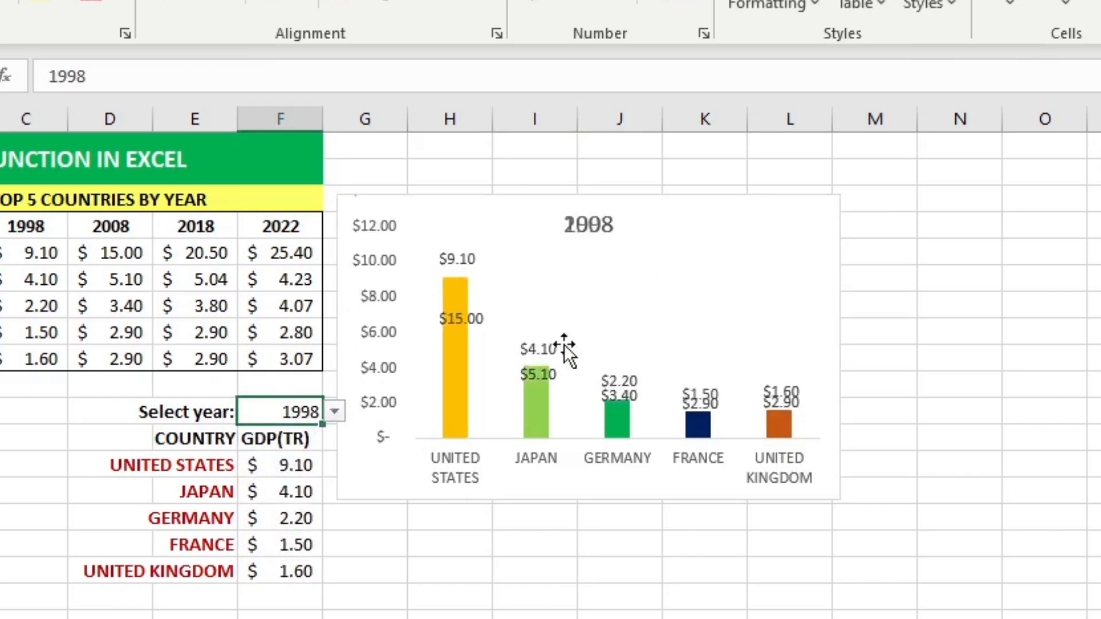
{"action": "left_click", "coordinate": [336, 411]}
{"action": "left_click", "coordinate": [280, 465]}
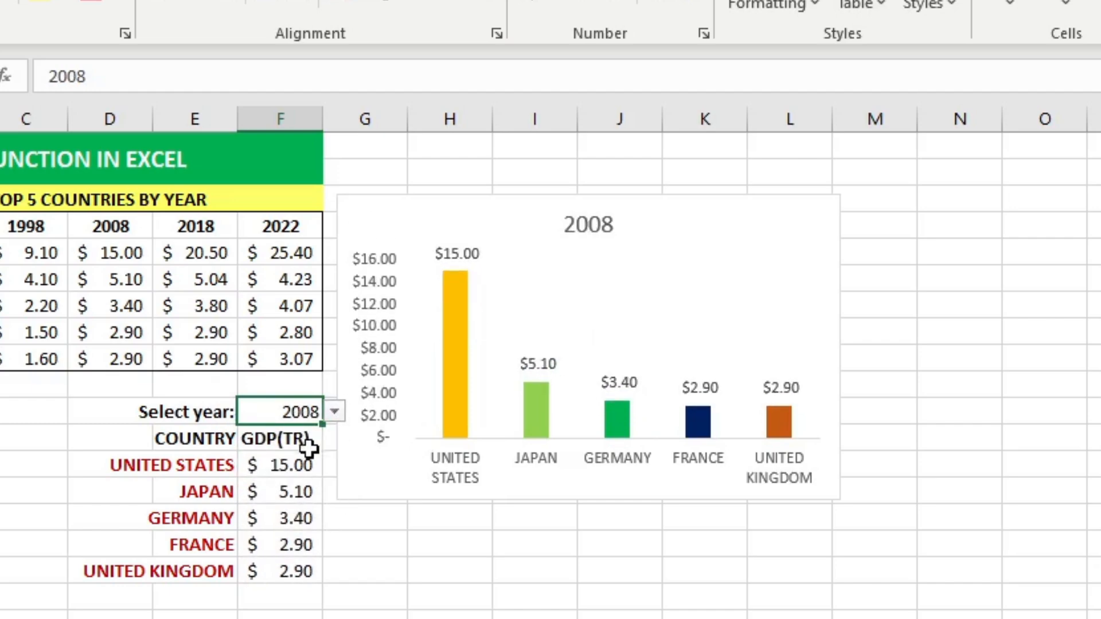
{"action": "left_click", "coordinate": [335, 410]}
{"action": "left_click", "coordinate": [250, 490]}
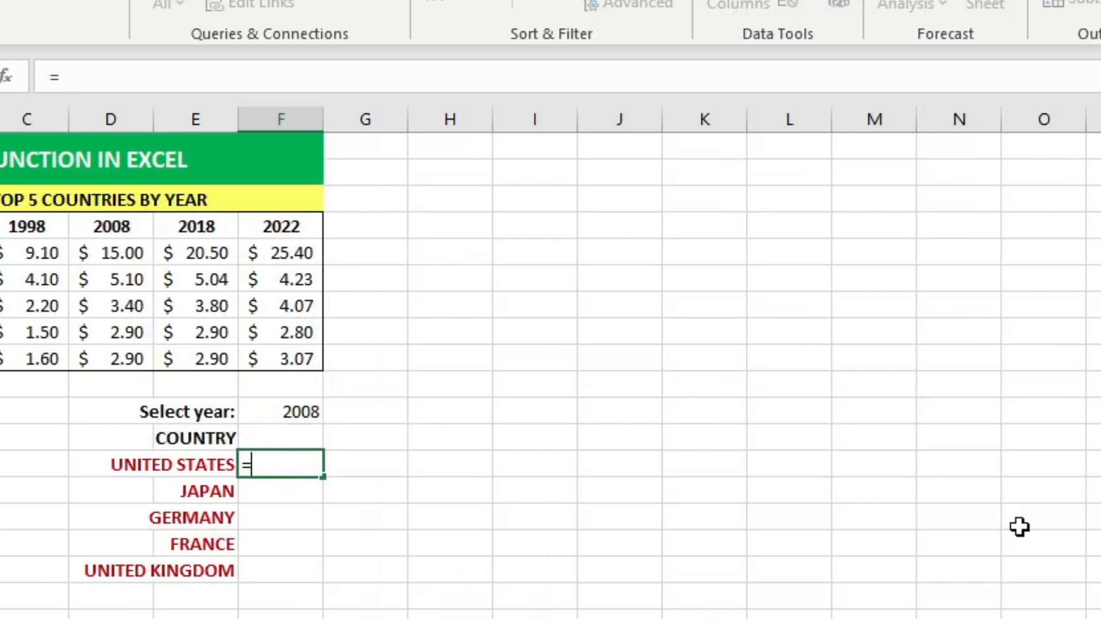
- Start the United States formula in F13 with the HLOOKUP function
{"action": "type", "text": "HLOOKU"}
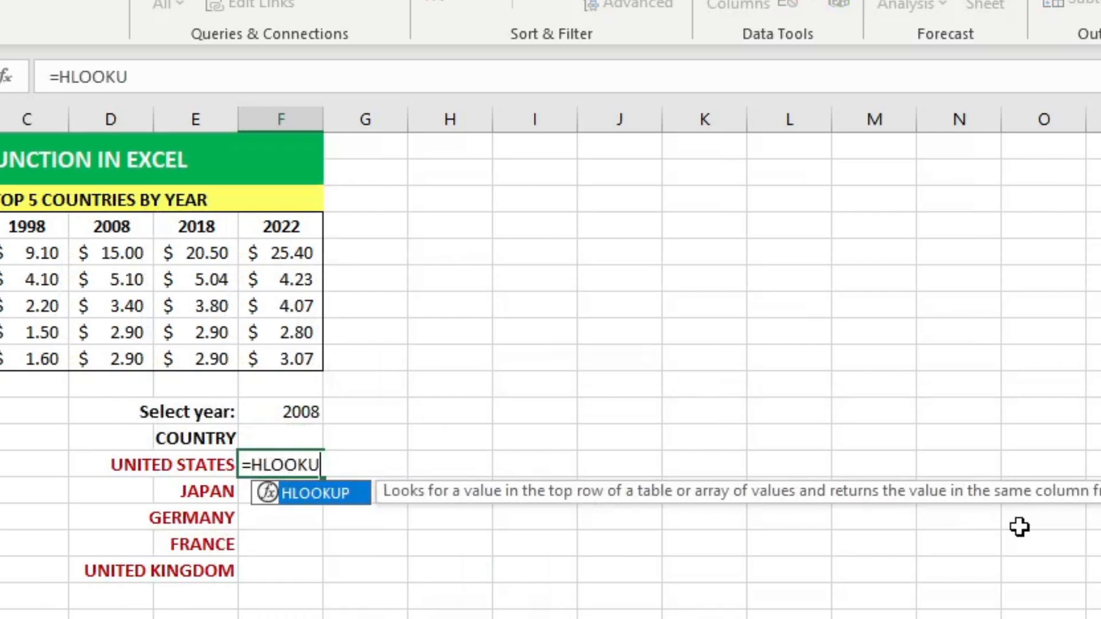
{"action": "type", "text": "P("}
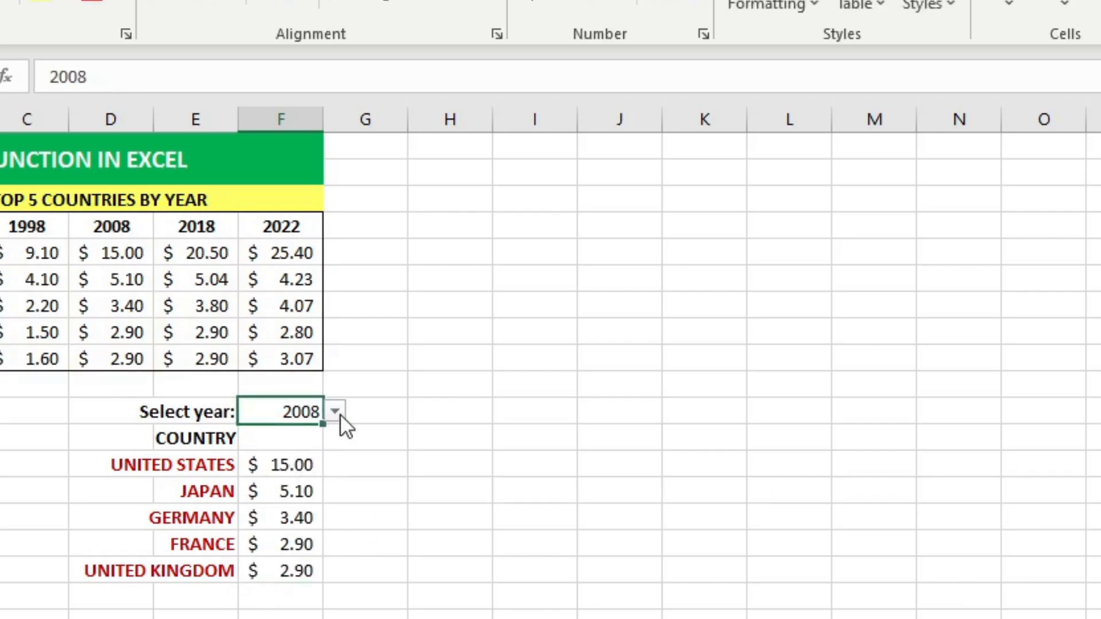
- Test the lookup results by setting the selected year in F11 to 1998 and 2022 in turn
{"action": "left_click", "coordinate": [338, 413]}
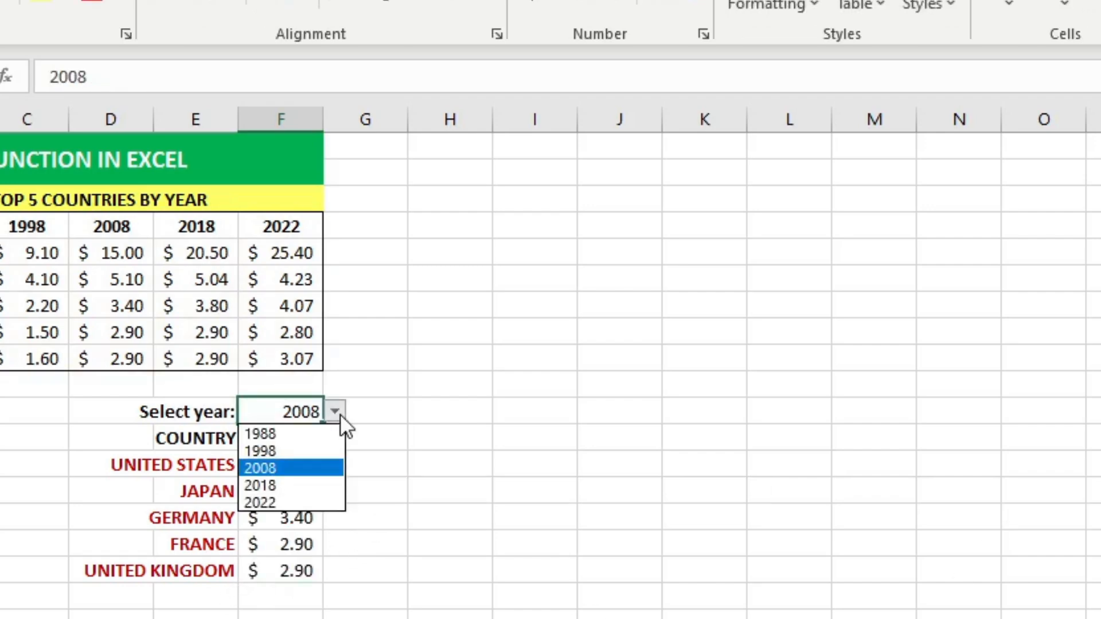
{"action": "left_click", "coordinate": [270, 451]}
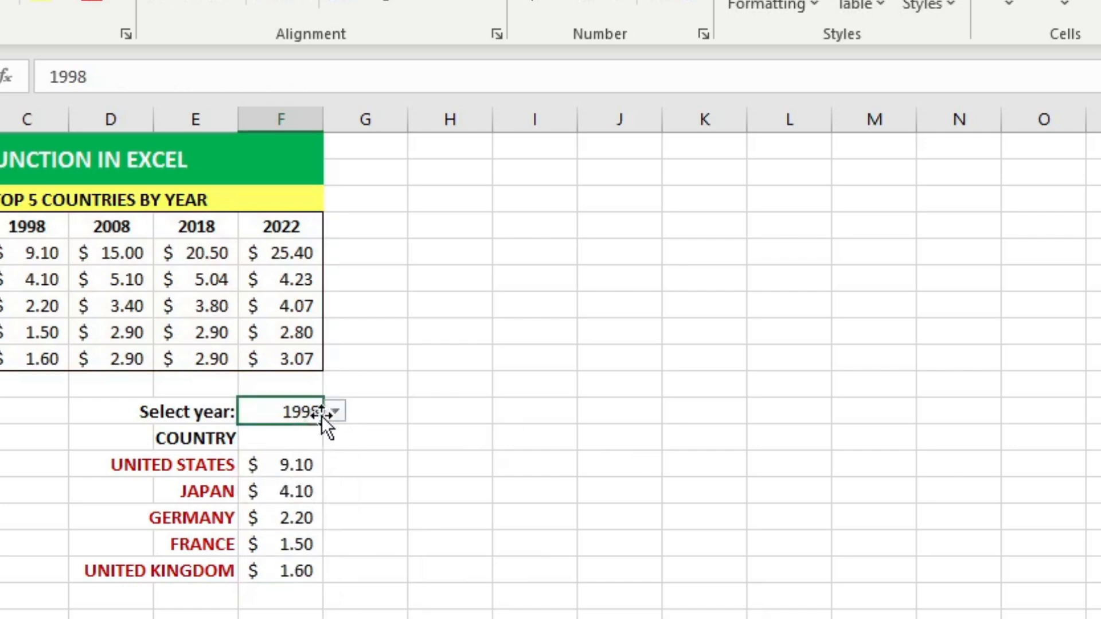
{"action": "left_click", "coordinate": [336, 412]}
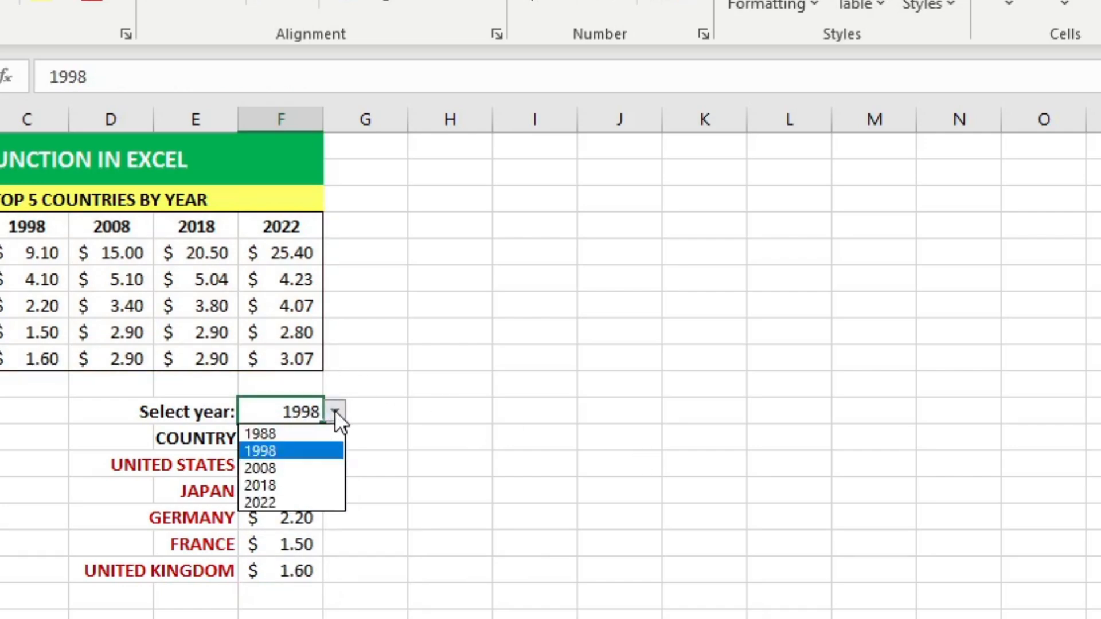
{"action": "left_click", "coordinate": [263, 504]}
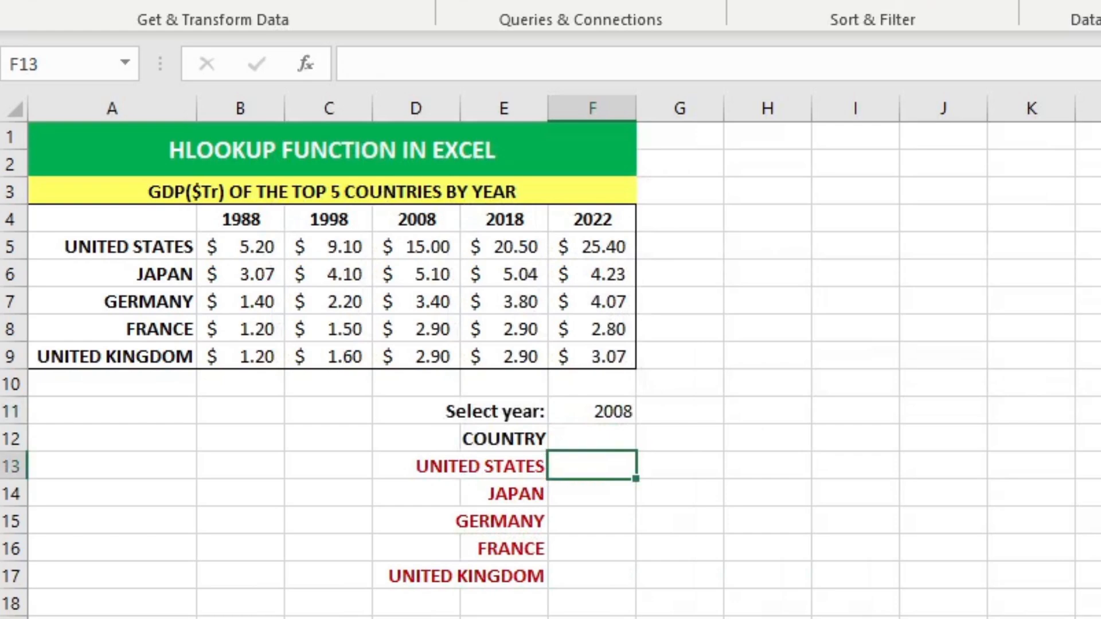
- Start an HLOOKUP formula in the United States cell F13 with the selected year in F11 as lookup value
{"action": "type", "text": "="}
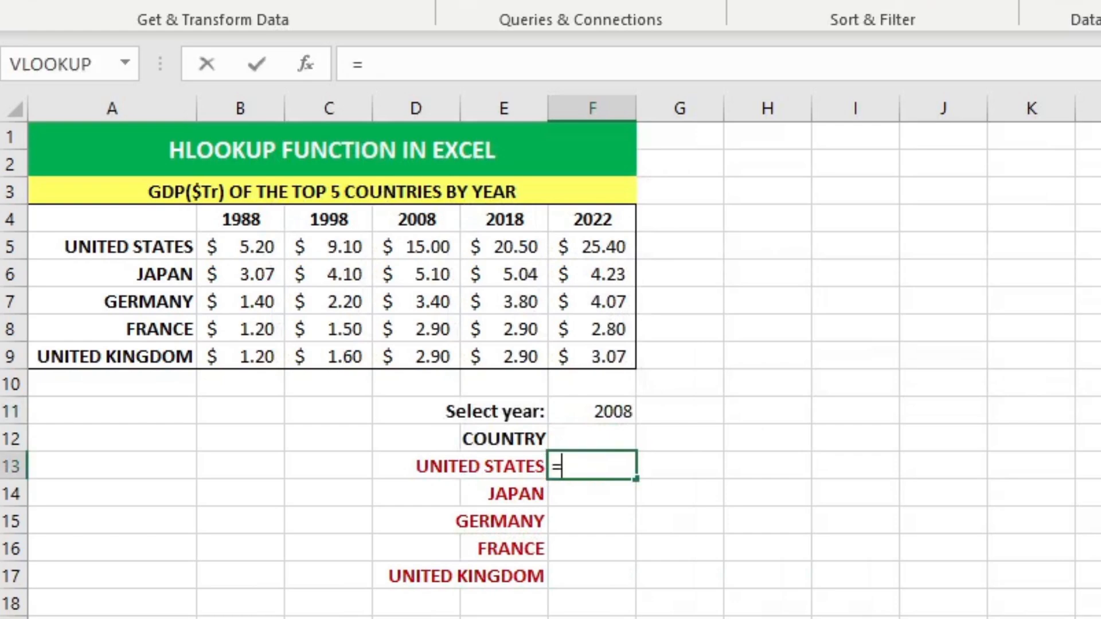
{"action": "type", "text": "HLOOK"}
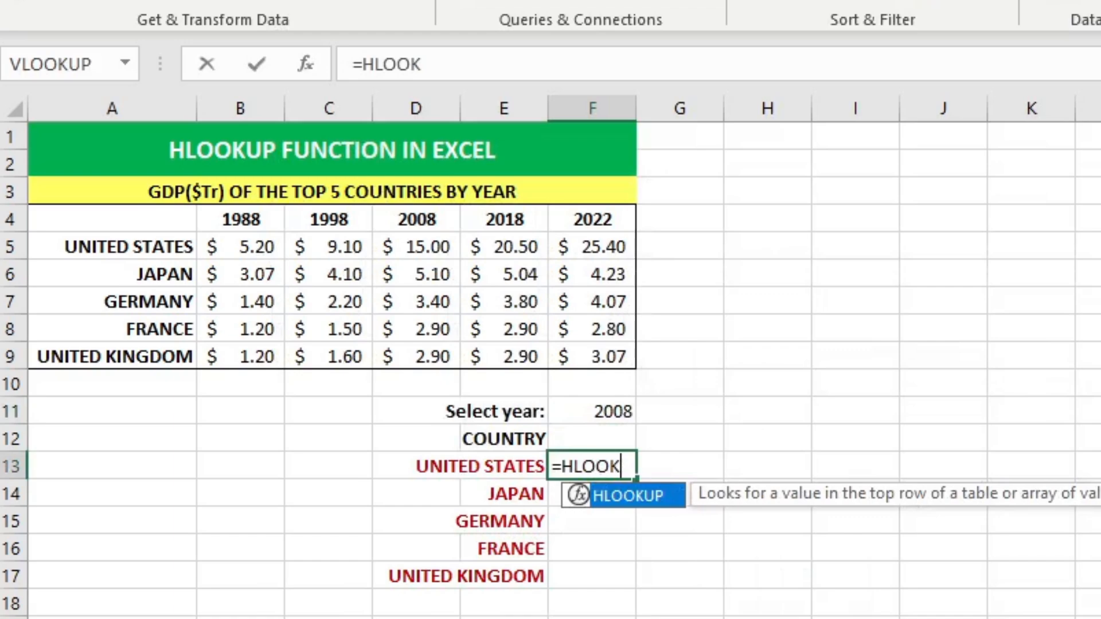
{"action": "type", "text": "UP"}
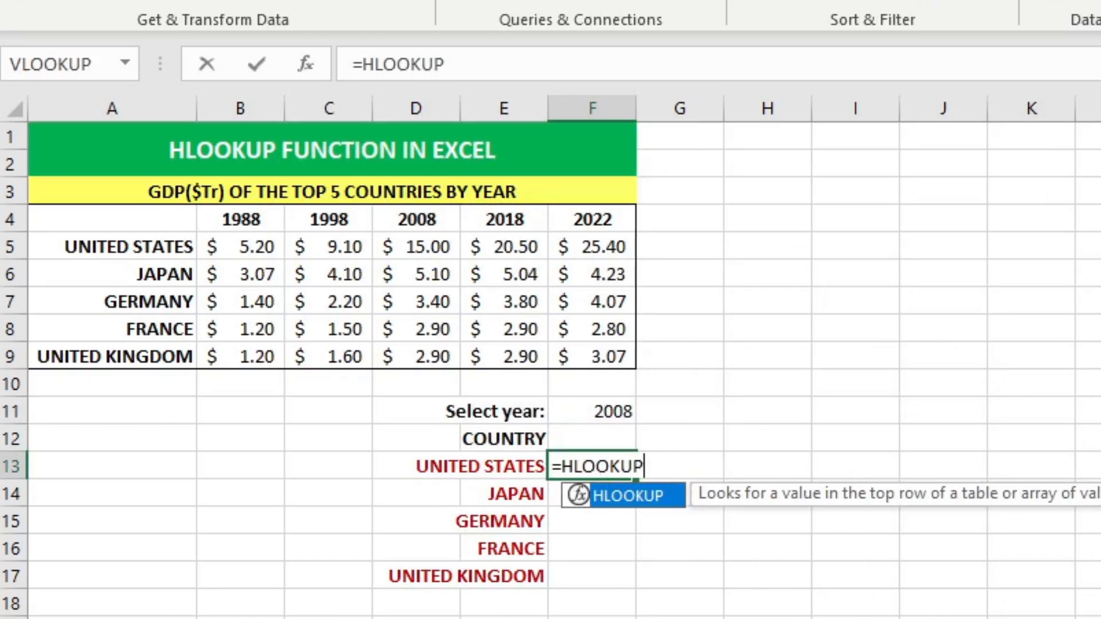
{"action": "type", "text": "("}
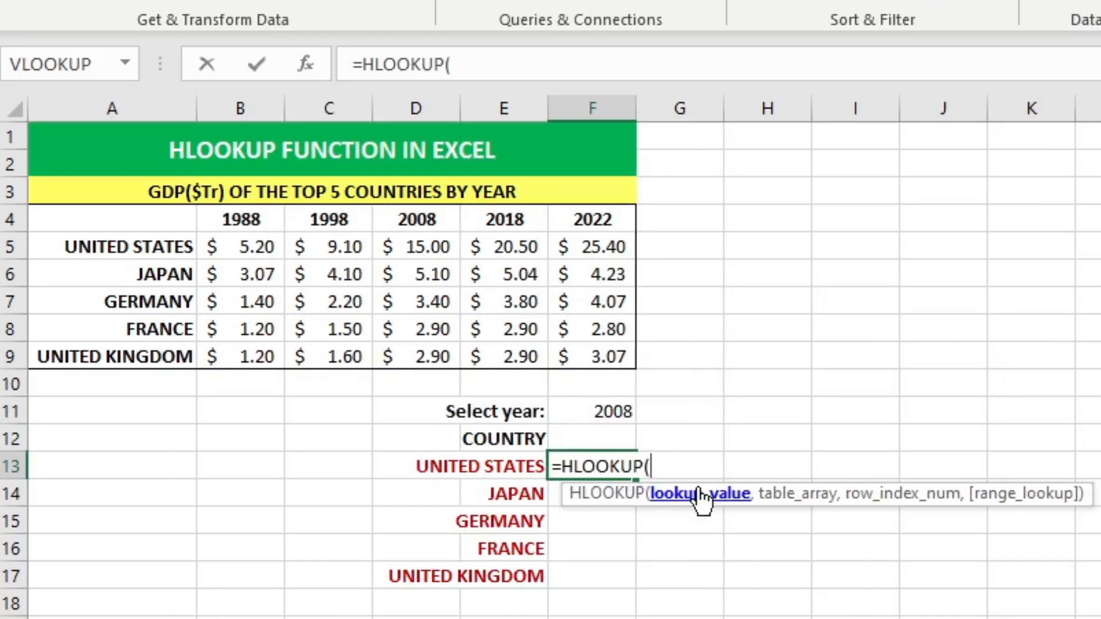
{"action": "left_click", "coordinate": [589, 414]}
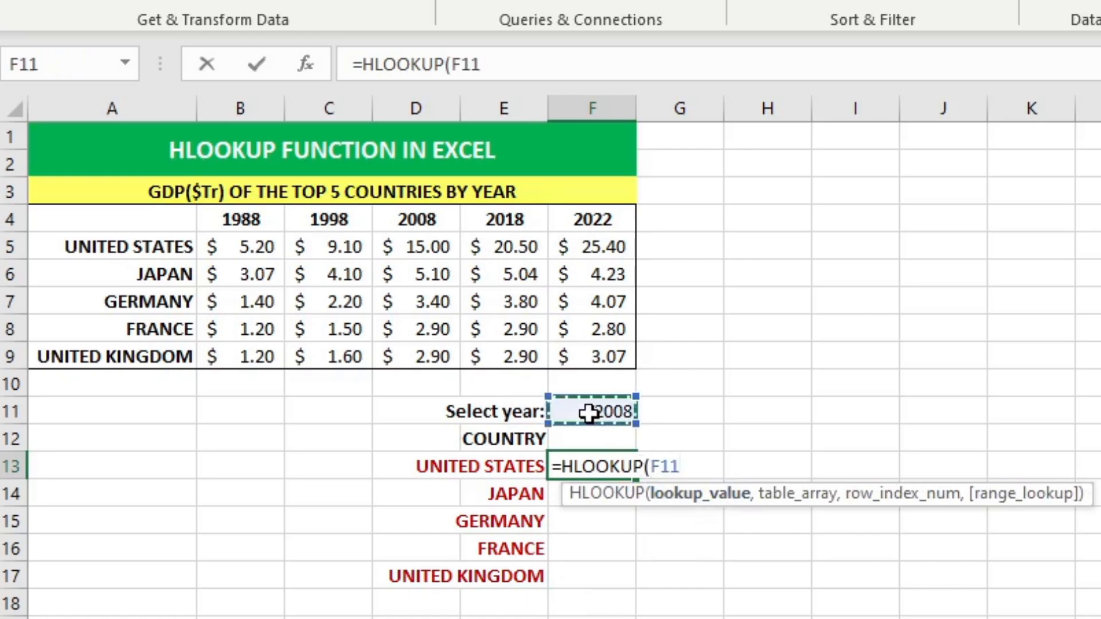
{"action": "type", "text": ","}
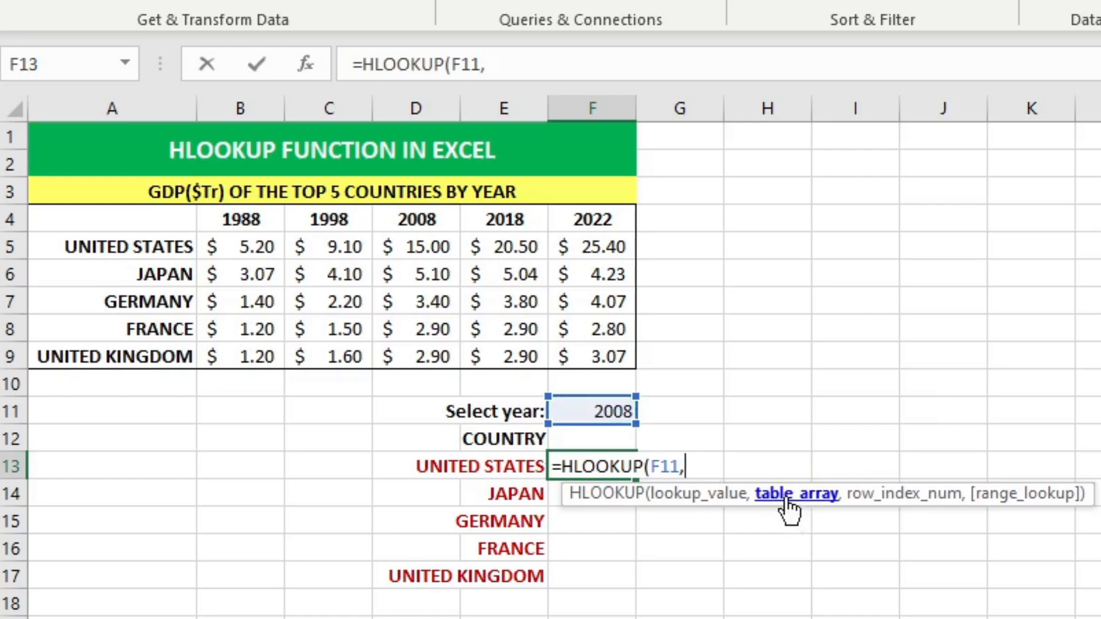
- Complete the F13 HLOOKUP formula with table array A4:F9, row index 2 and approximate match TRUE
{"action": "left_click_drag", "start_coordinate": [53, 218], "coordinate": [583, 363]}
{"action": "type", "text": ","}
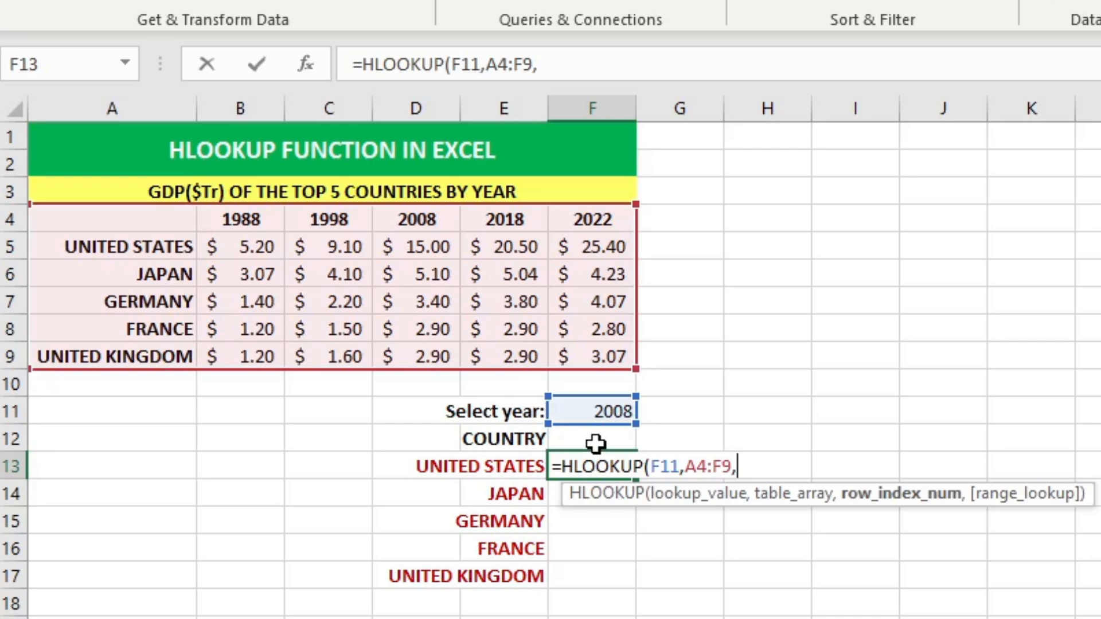
{"action": "type", "text": "2"}
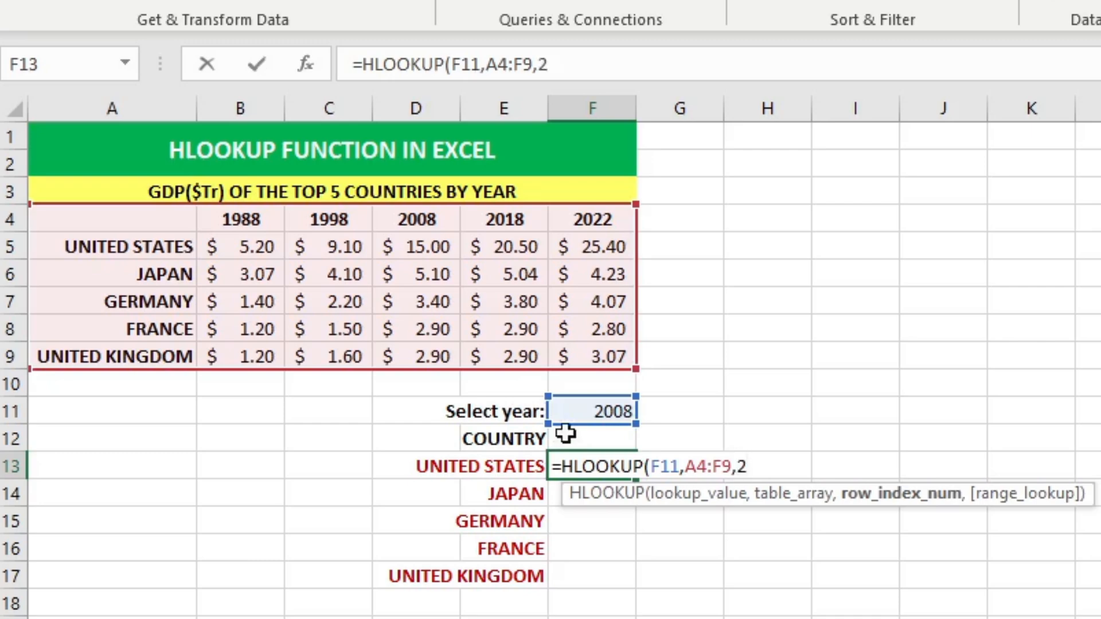
{"action": "type", "text": ","}
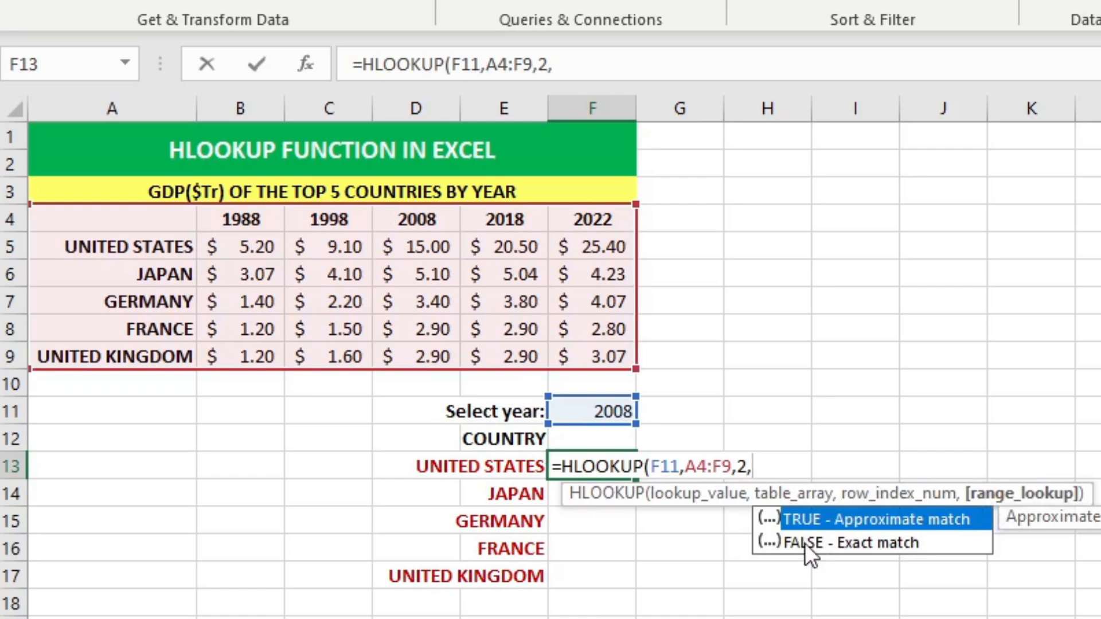
{"action": "double_click", "coordinate": [803, 514]}
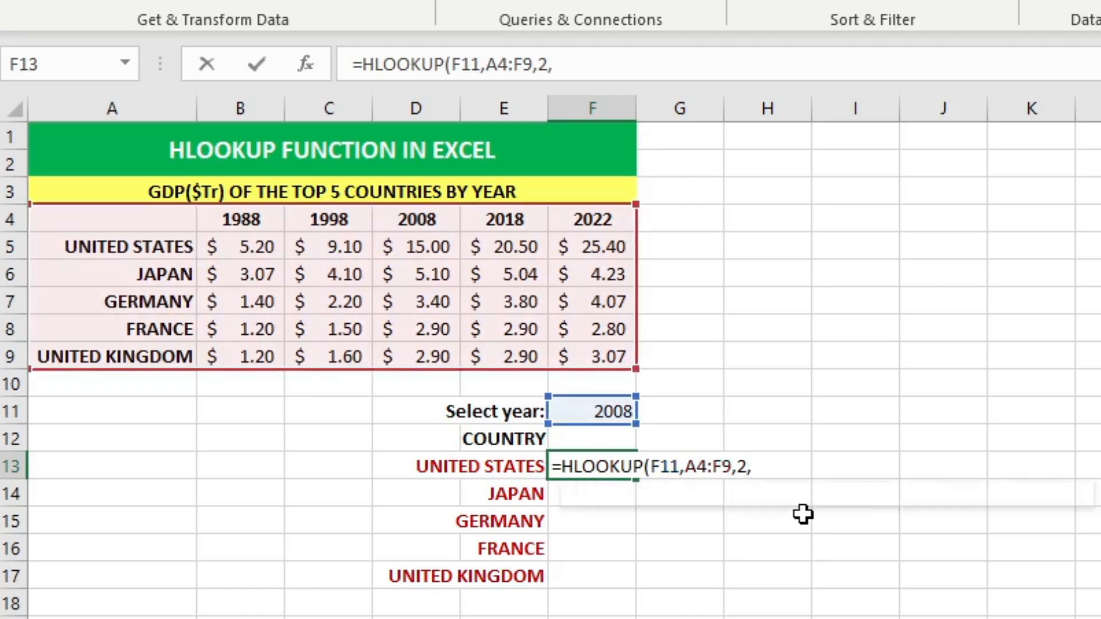
{"action": "type", "text": ")"}
{"action": "key", "text": "Return"}
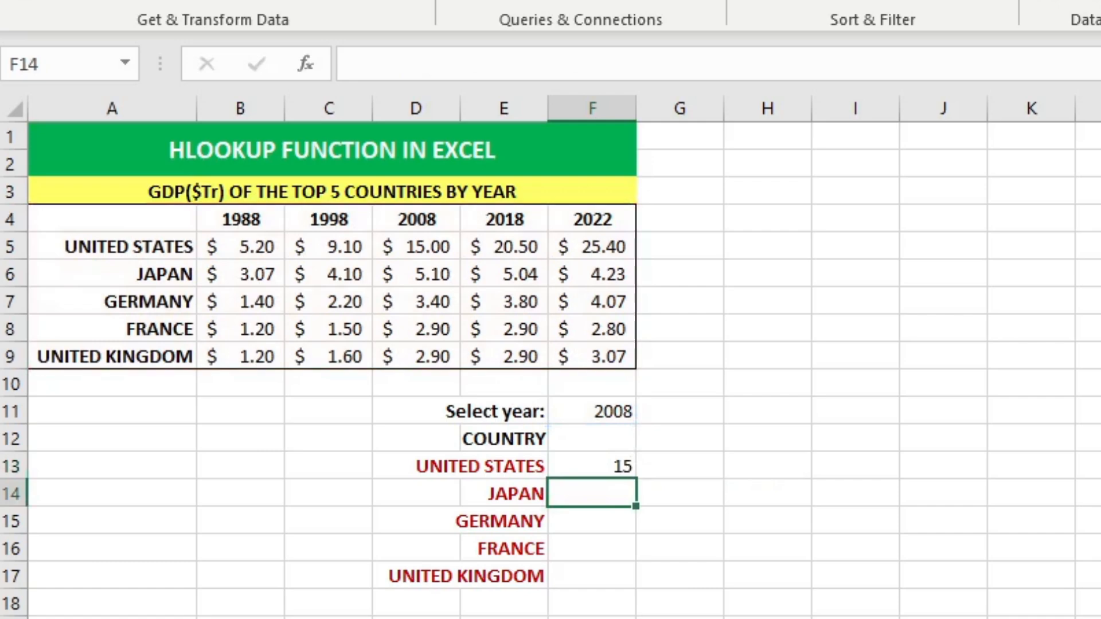
- Format the United States result in F13 as dollar accounting currency with two decimals
{"action": "left_click", "coordinate": [617, 470]}
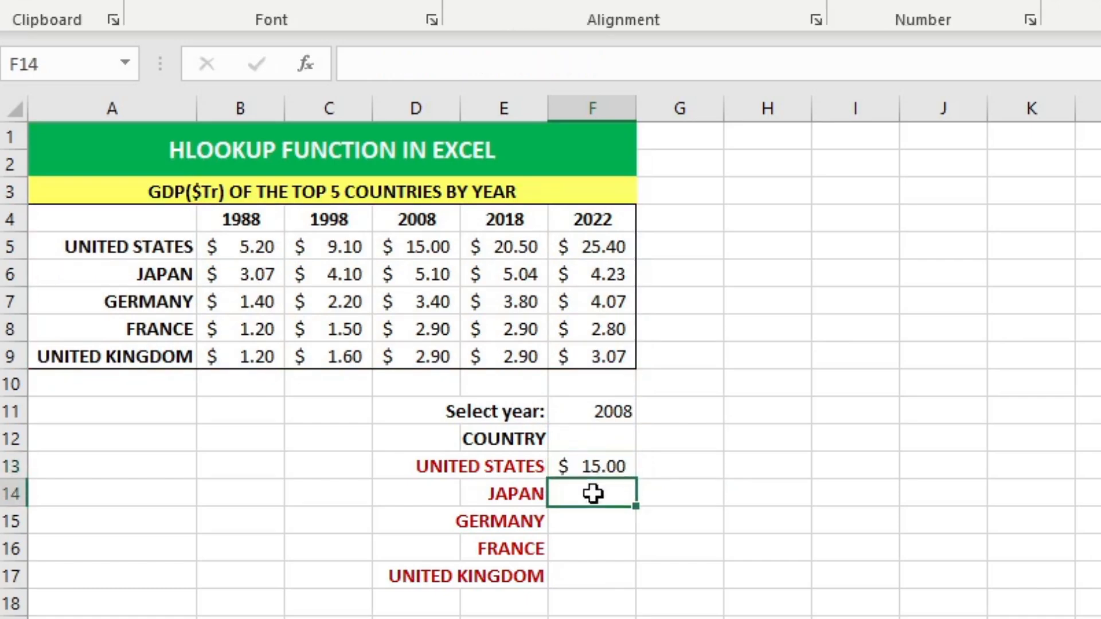
{"action": "left_click_drag", "start_coordinate": [594, 491], "coordinate": [592, 574]}
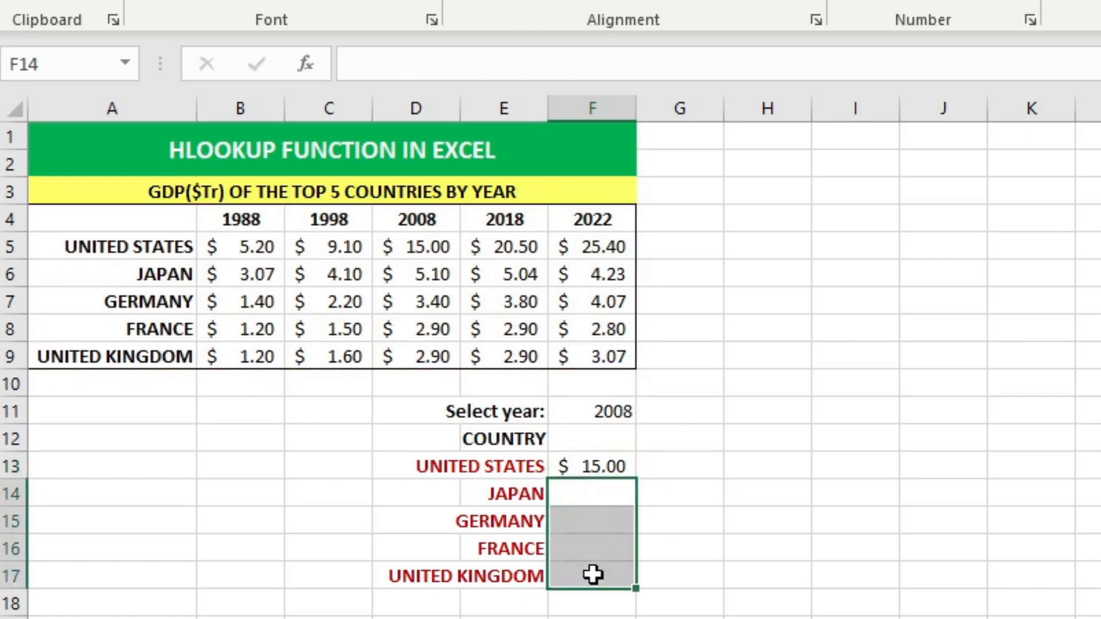
{"action": "left_click", "coordinate": [961, 445]}
- Make the F11 and A4:F9 references in the F13 formula absolute, and fill the formula down to F17
{"action": "left_click", "coordinate": [624, 470]}
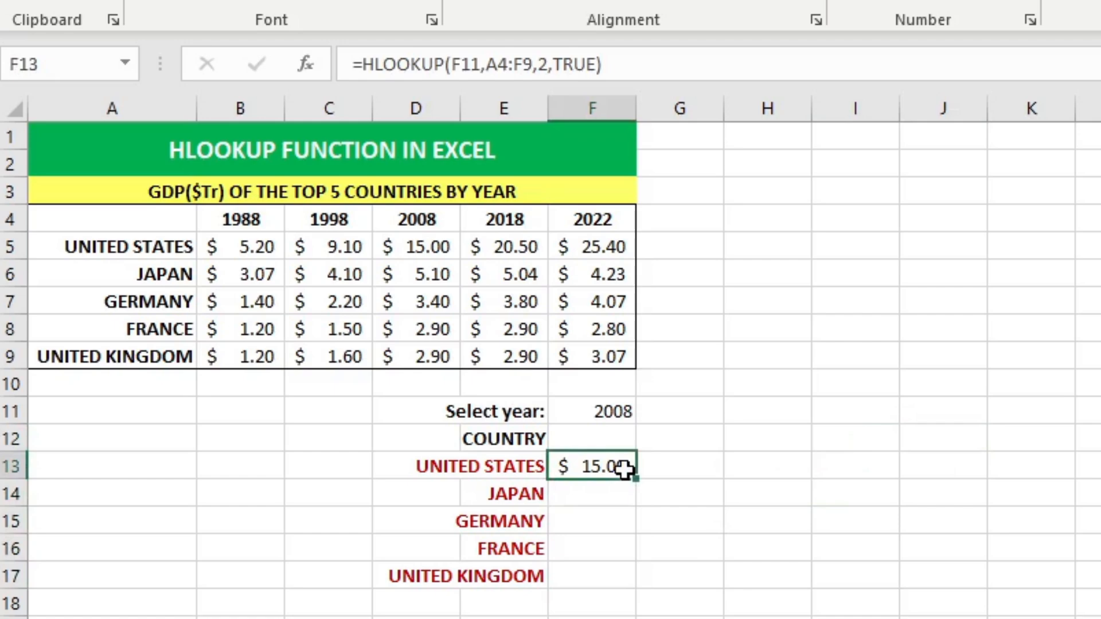
{"action": "double_click", "coordinate": [624, 469]}
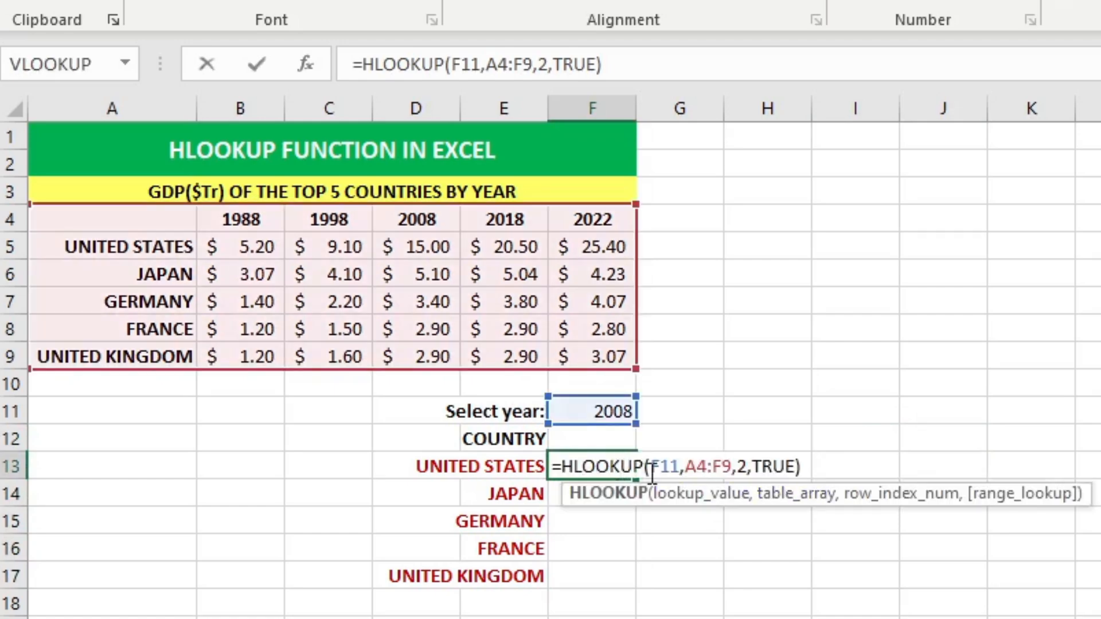
{"action": "left_click_drag", "start_coordinate": [652, 467], "coordinate": [735, 476]}
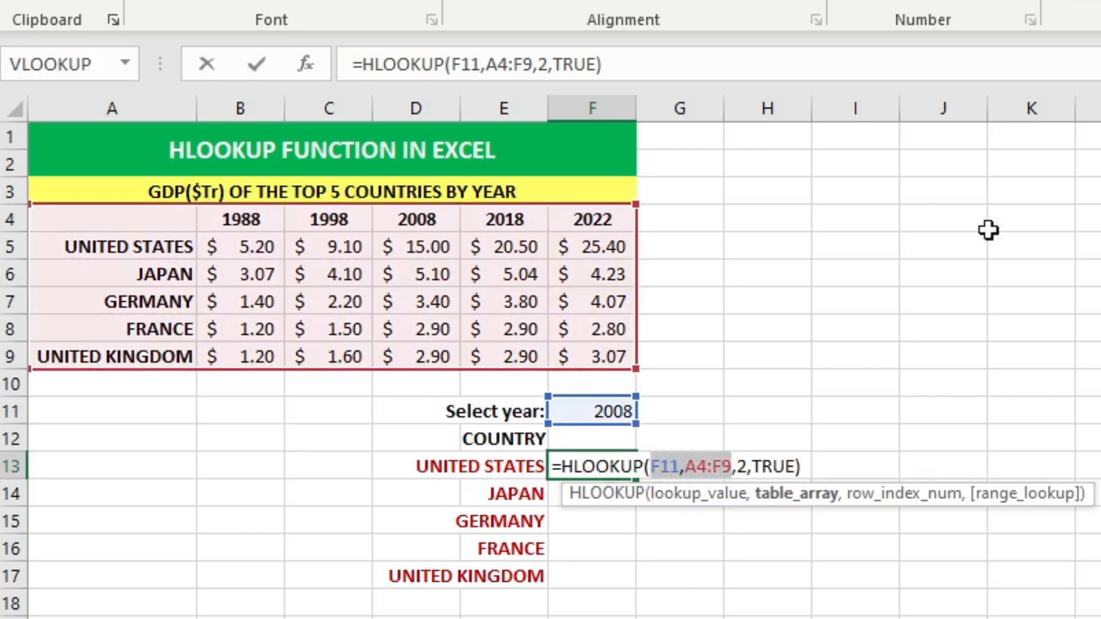
{"action": "key", "text": "F4"}
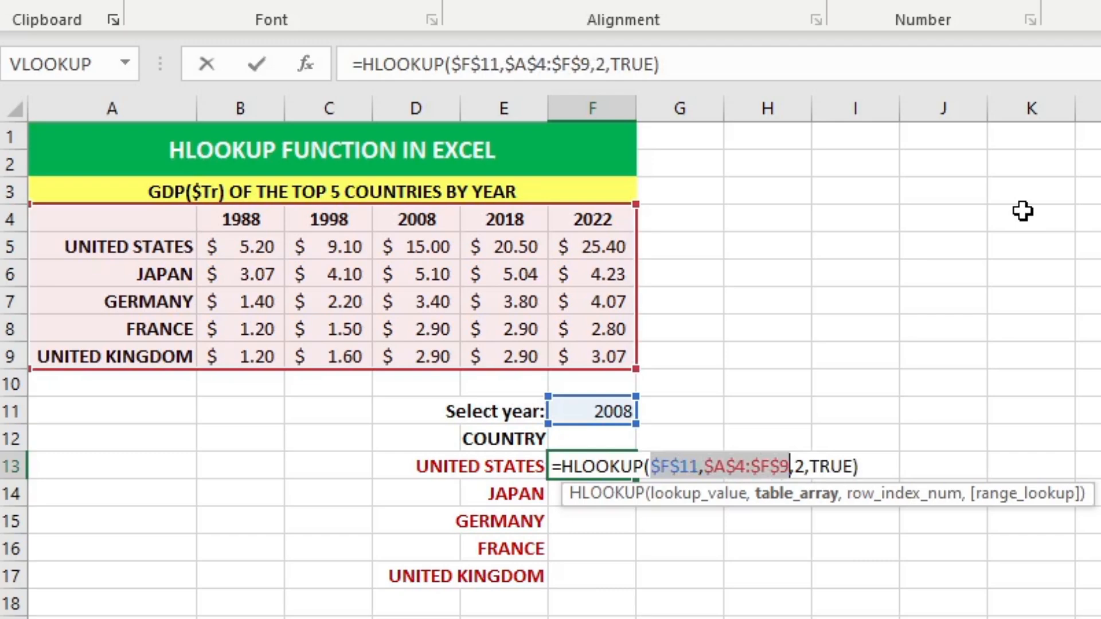
{"action": "key", "text": "ctrl+Return"}
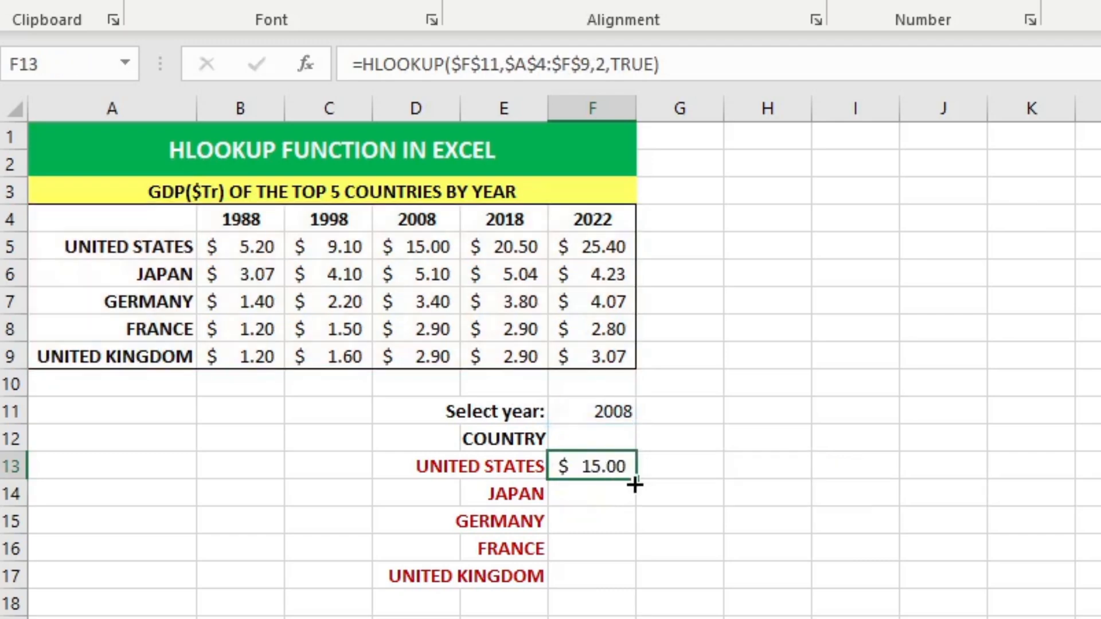
{"action": "left_click_drag", "start_coordinate": [637, 481], "coordinate": [634, 583]}
{"action": "left_click", "coordinate": [889, 524]}
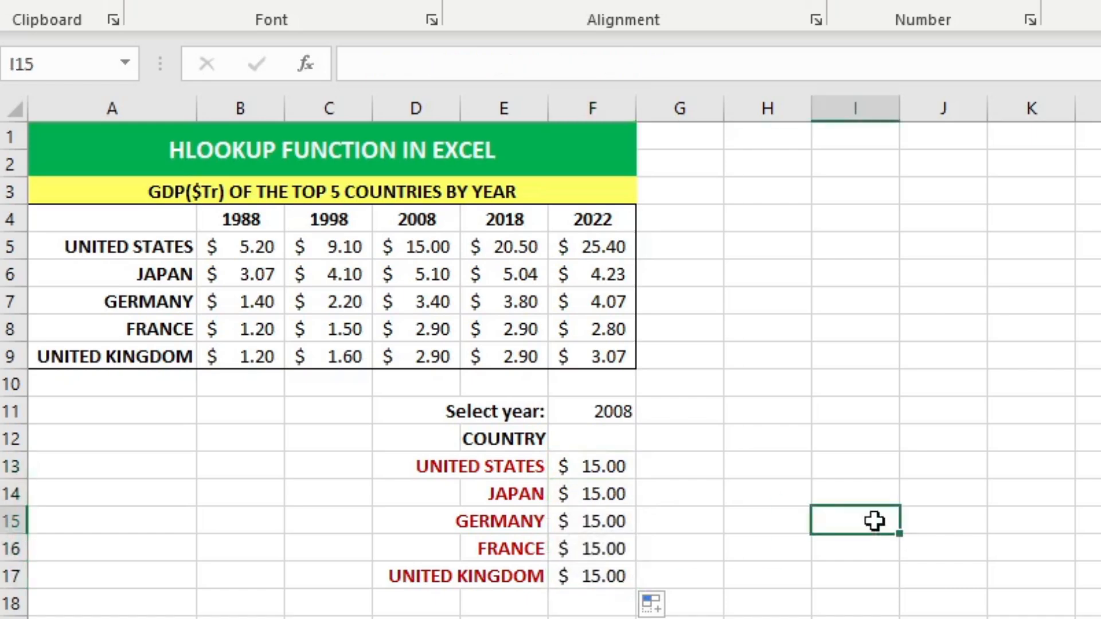
- Set the row index in Japan's HLOOKUP formula in F14 to 3
{"action": "double_click", "coordinate": [605, 492]}
{"action": "key", "text": "BackSpace"}
{"action": "type", "text": "3,TRUE)"}
{"action": "key", "text": "Return"}
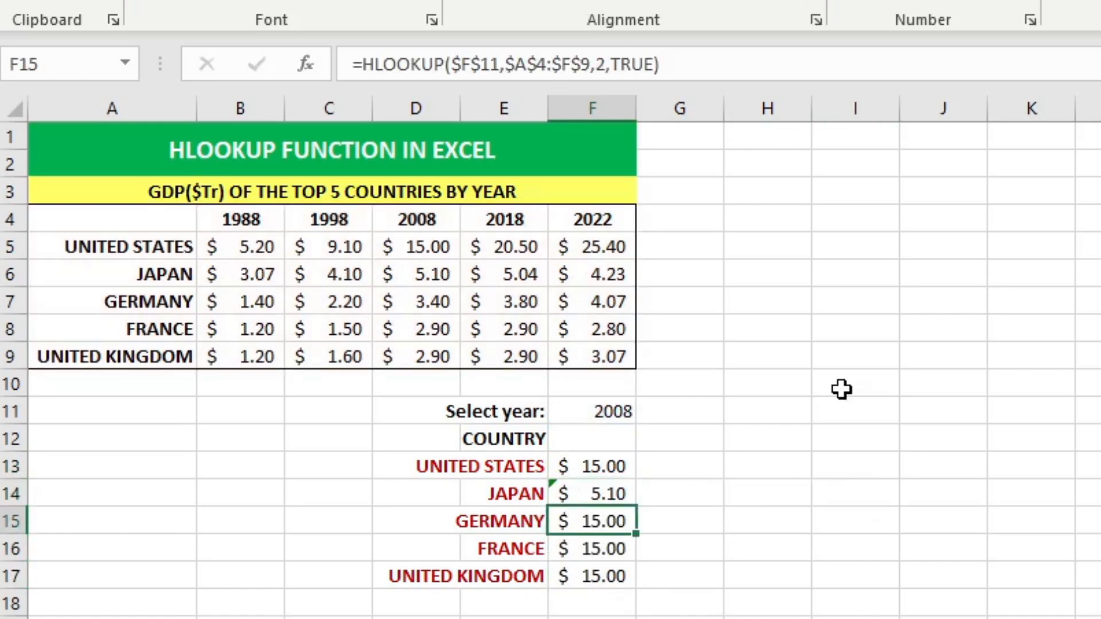
- Set the row index in Germany's HLOOKUP formula in F15 to 4
{"action": "double_click", "coordinate": [599, 522]}
{"action": "left_click", "coordinate": [805, 523]}
{"action": "key", "text": "BackSpace"}
{"action": "type", "text": "3"}
{"action": "key", "text": "Return"}
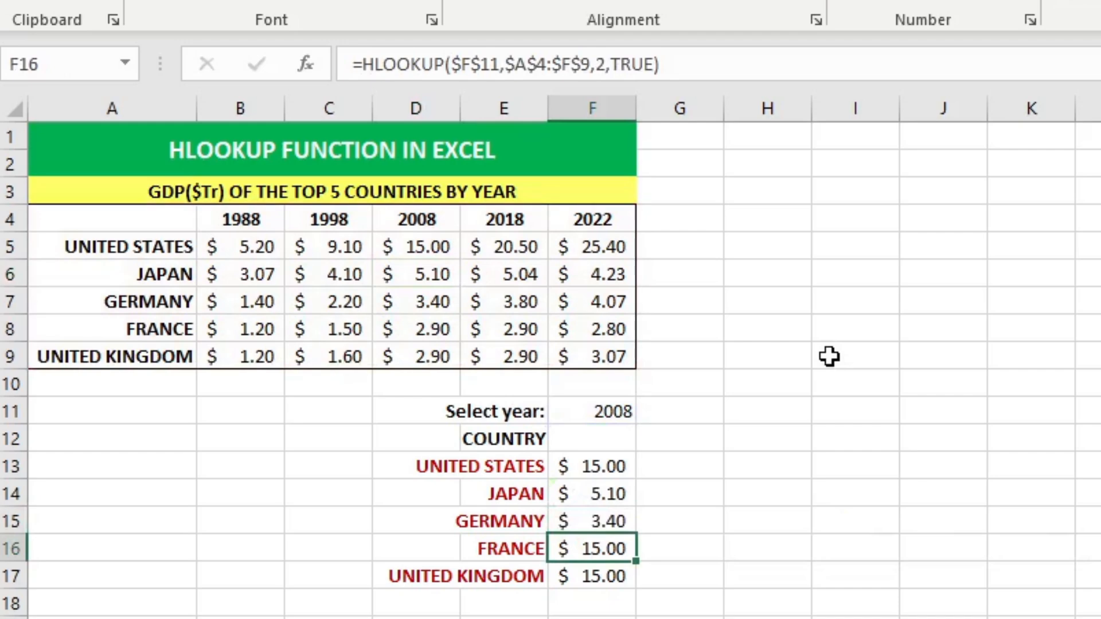
- Set the row index in France's HLOOKUP formula in F16 to 5
{"action": "key", "text": "F2"}
{"action": "key", "text": "Left"}
{"action": "key", "text": "Left"}
{"action": "key", "text": "Left"}
{"action": "key", "text": "Left"}
{"action": "key", "text": "Left"}
{"action": "key", "text": "Left"}
{"action": "key", "text": "BackSpace"}
{"action": "type", "text": "5"}
{"action": "key", "text": "Return"}
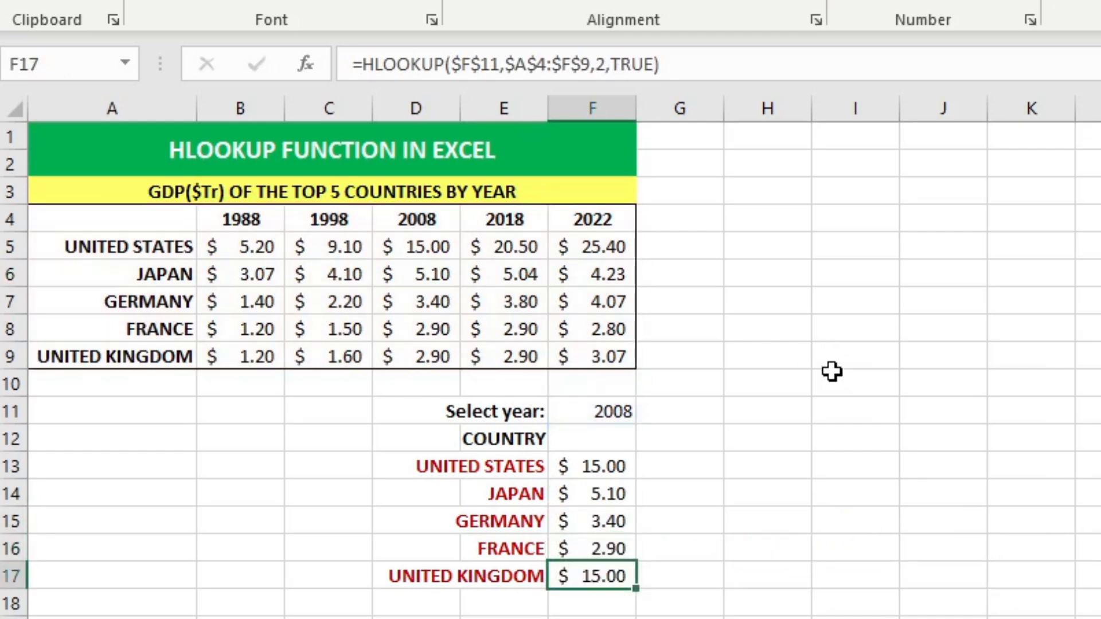
- Set the row index in the United Kingdom's HLOOKUP formula in F17 to 6
{"action": "double_click", "coordinate": [585, 573]}
{"action": "left_click", "coordinate": [806, 575]}
{"action": "key", "text": "BackSpace"}
{"action": "type", "text": "6"}
{"action": "key", "text": "Return"}
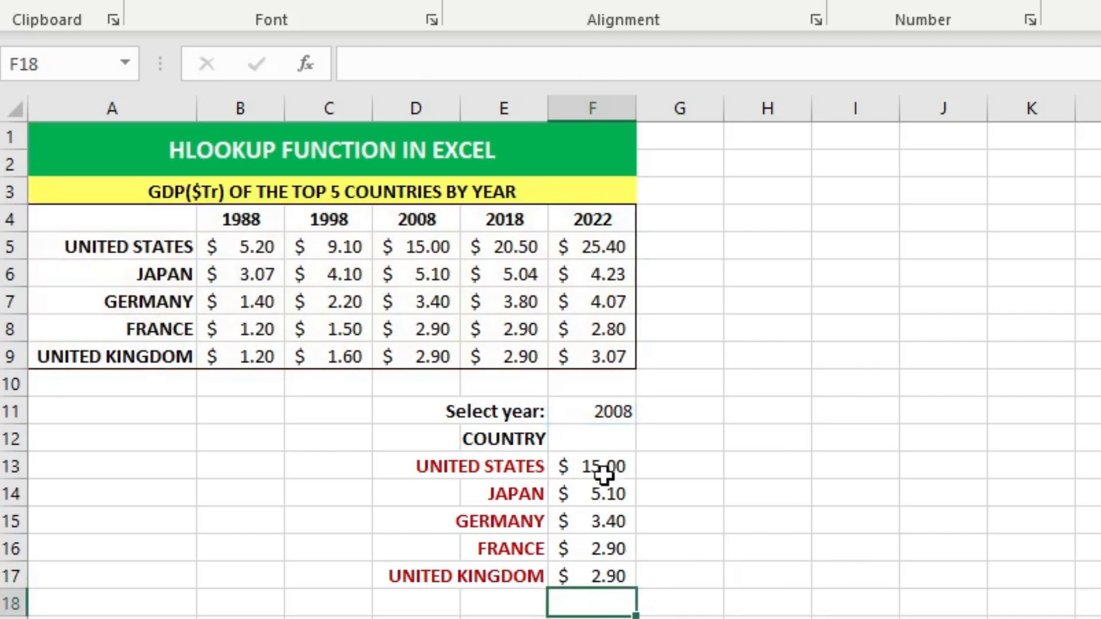
- Test the HLOOKUP formulas by switching the selected year in F11 to 1998 and 2022
{"action": "left_click", "coordinate": [613, 413]}
{"action": "left_click", "coordinate": [652, 415]}
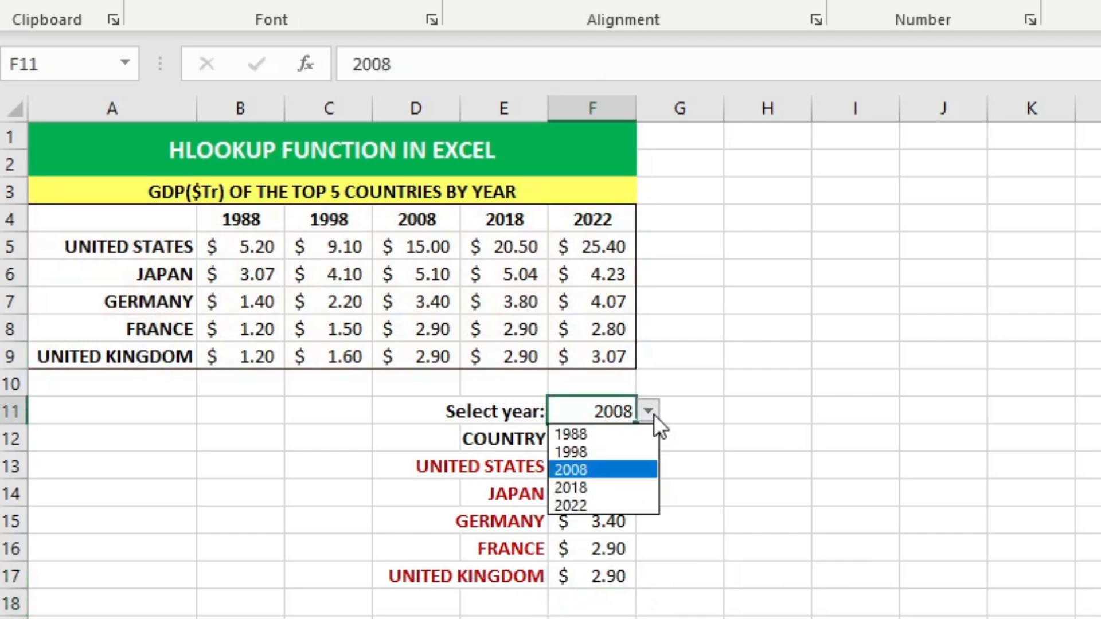
{"action": "left_click", "coordinate": [583, 449]}
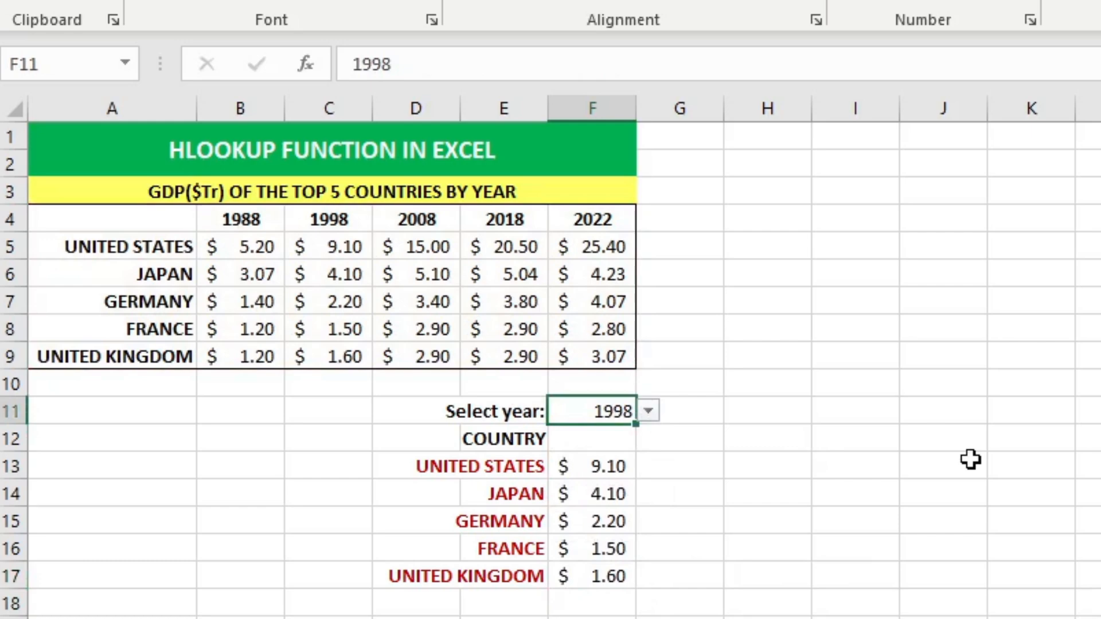
{"action": "left_click", "coordinate": [648, 411]}
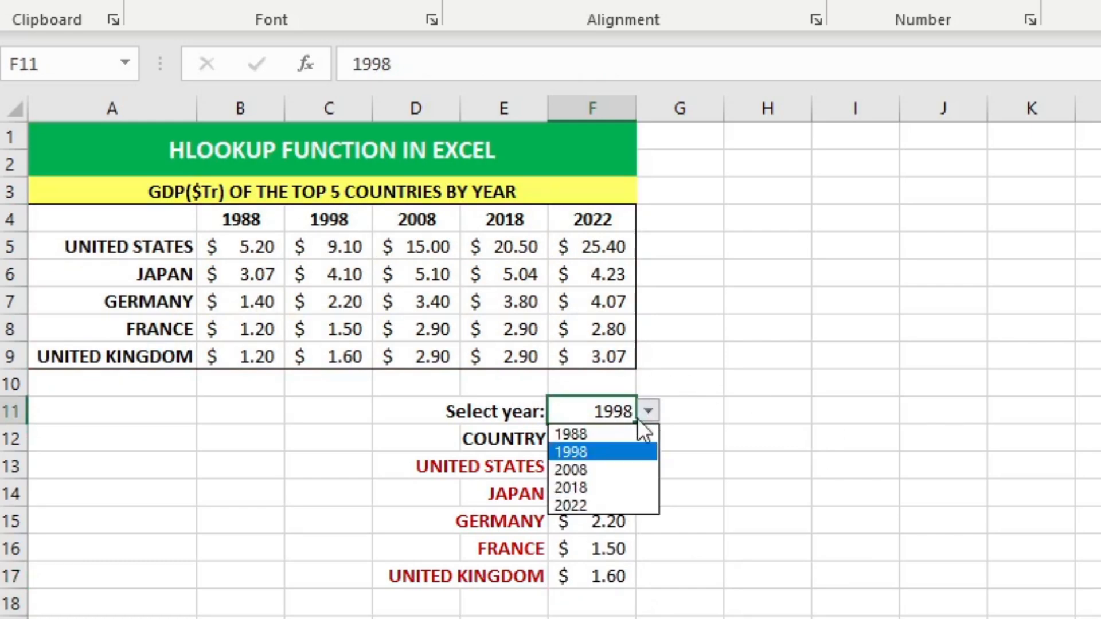
{"action": "left_click", "coordinate": [574, 509]}
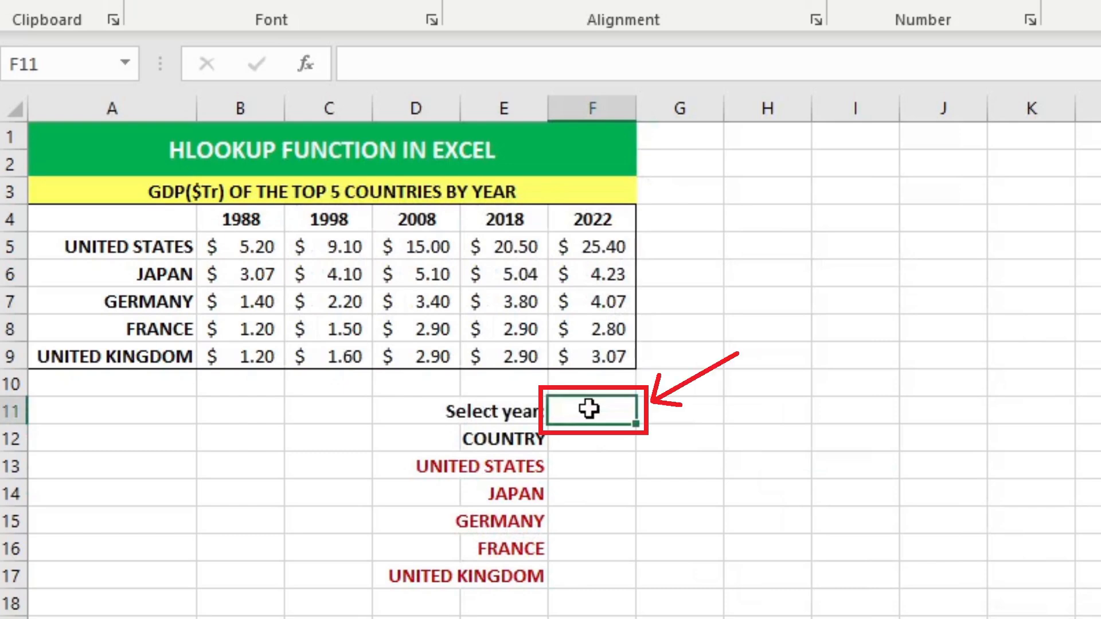
- Add List data validation to F11 with the years in $B$4:$F$4 as its source
{"action": "left_click", "coordinate": [531, 30]}
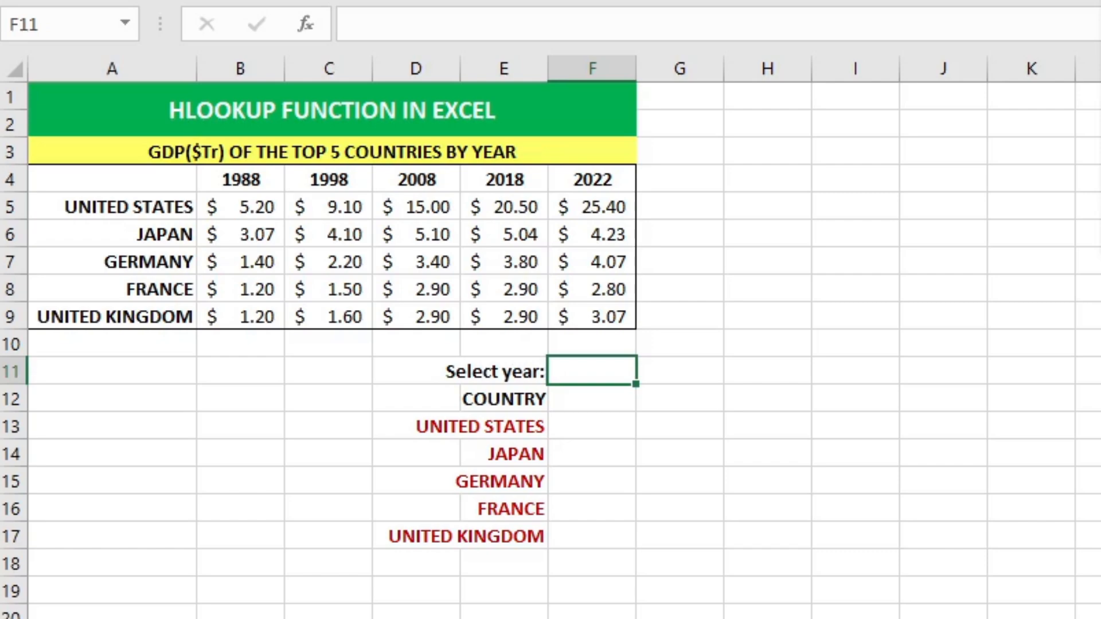
{"action": "left_click", "coordinate": [843, 131]}
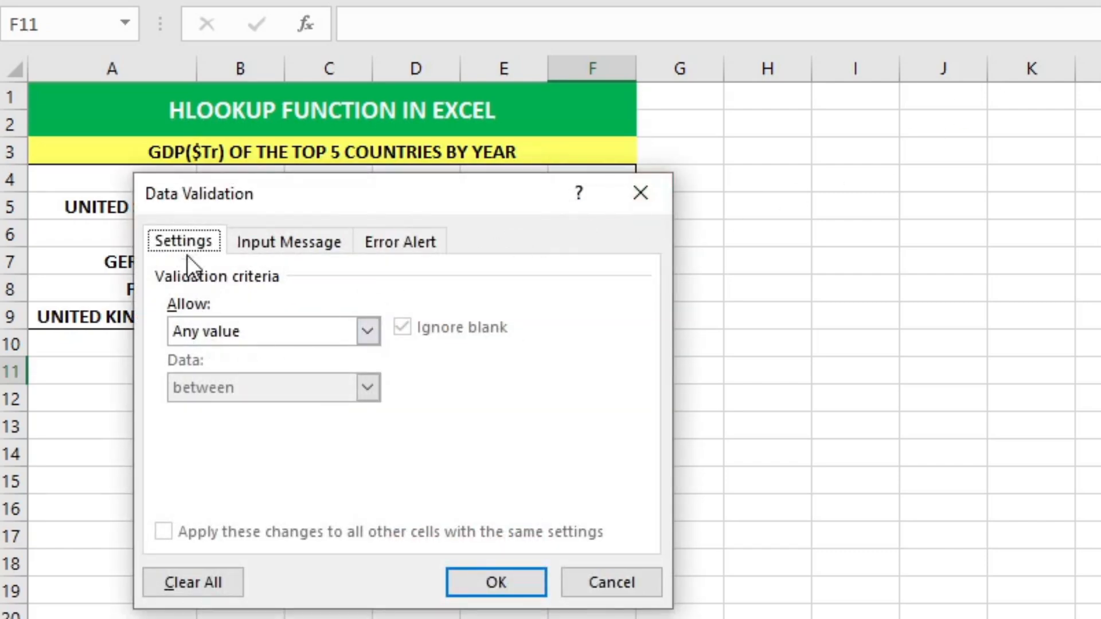
{"action": "left_click", "coordinate": [373, 333]}
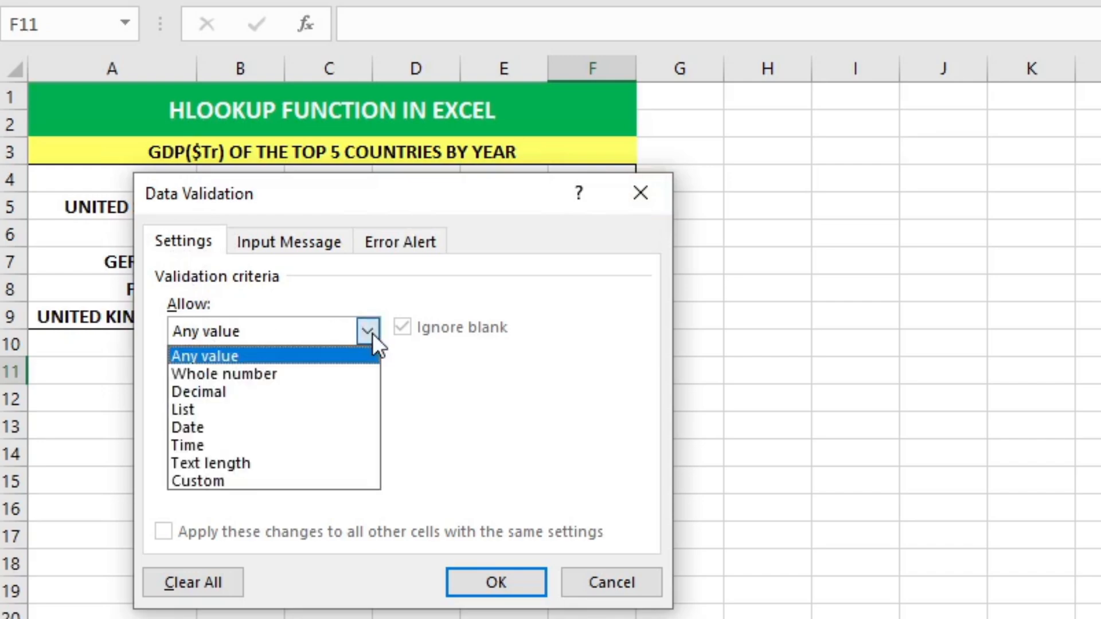
{"action": "left_click", "coordinate": [186, 410]}
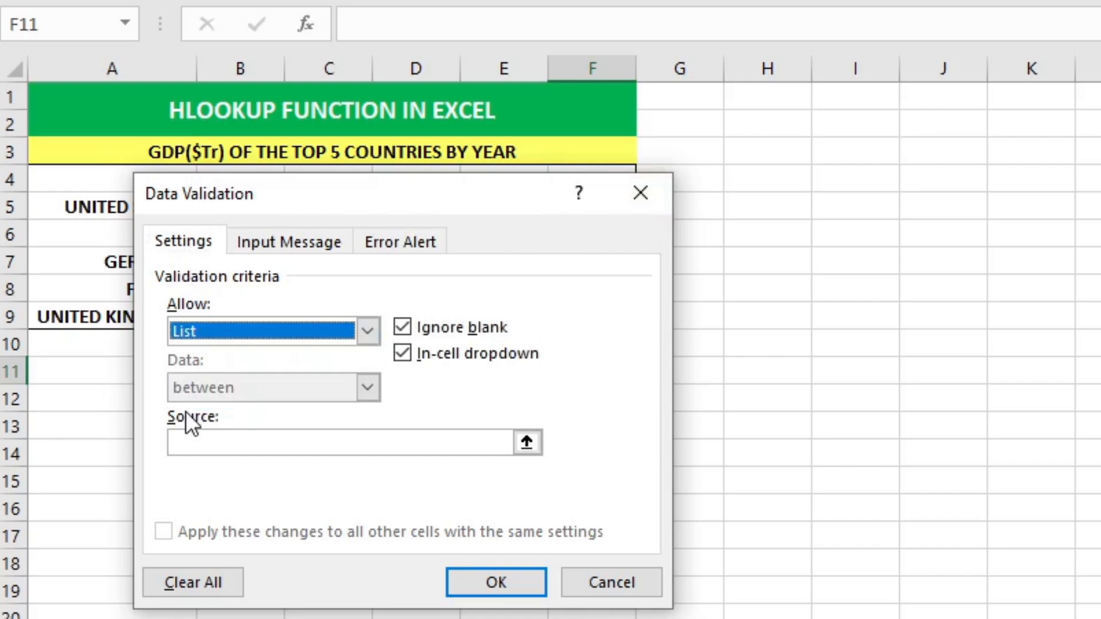
{"action": "left_click", "coordinate": [526, 442]}
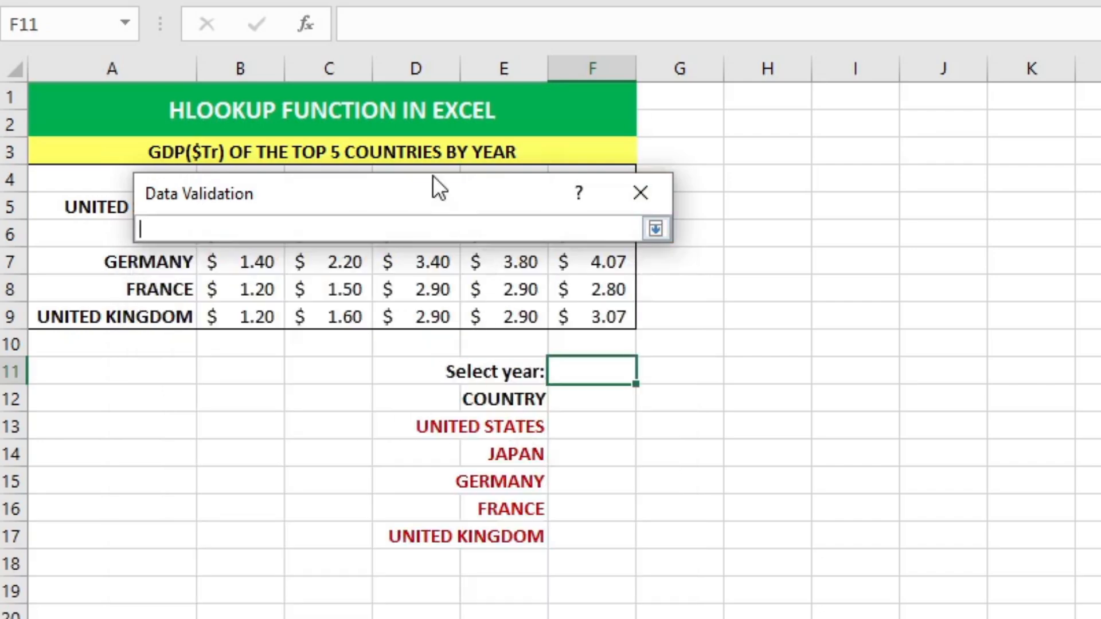
{"action": "left_click_drag", "start_coordinate": [422, 189], "coordinate": [366, 364]}
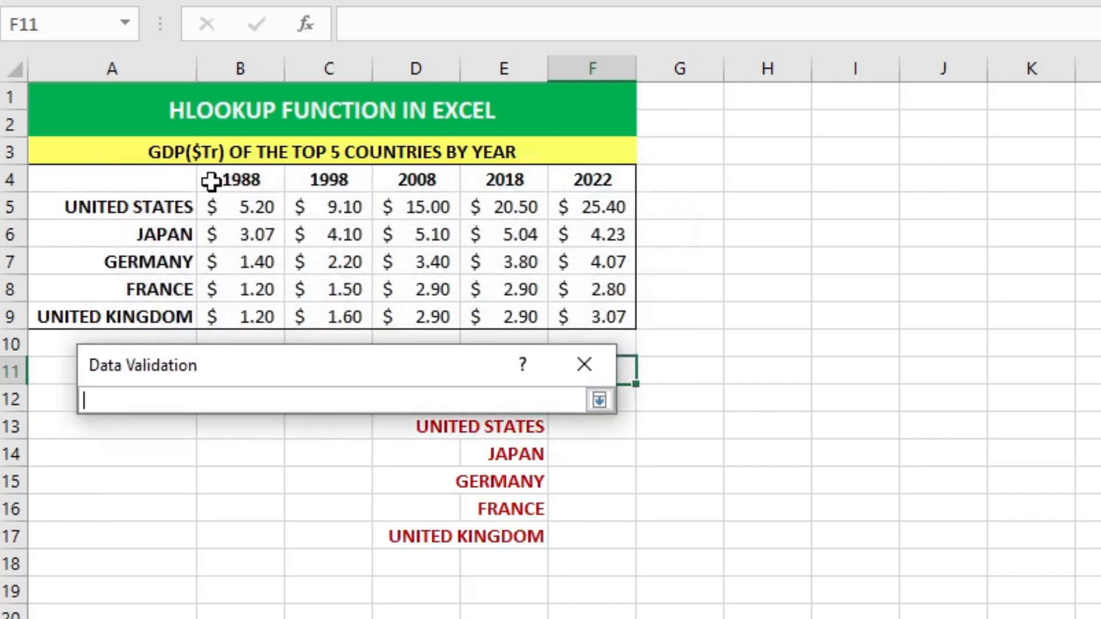
{"action": "left_click_drag", "start_coordinate": [221, 177], "coordinate": [574, 178]}
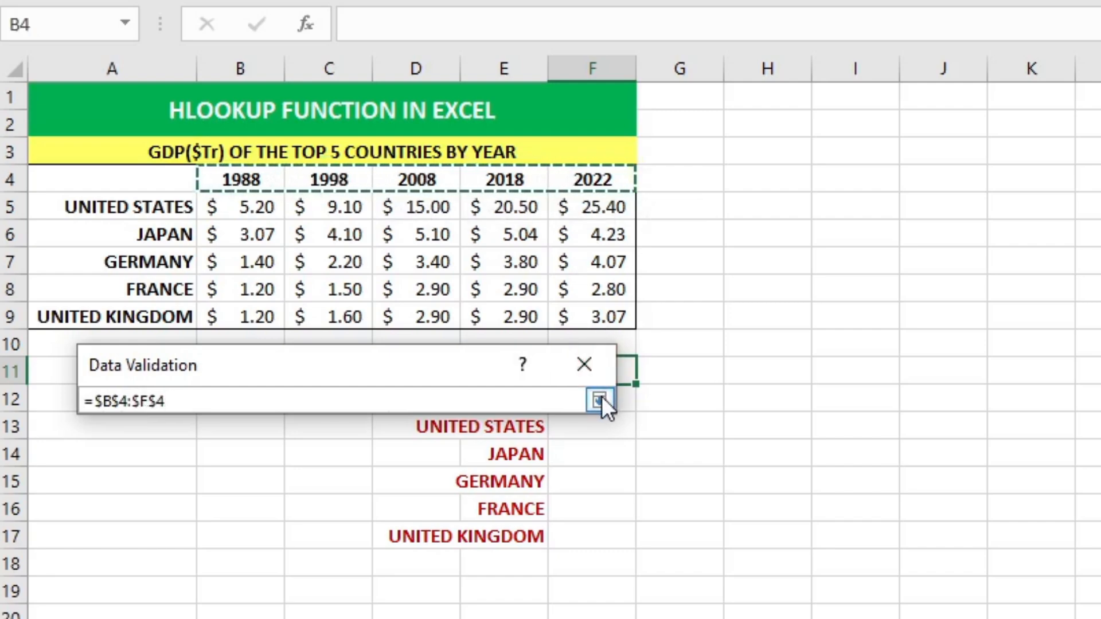
{"action": "left_click", "coordinate": [601, 400]}
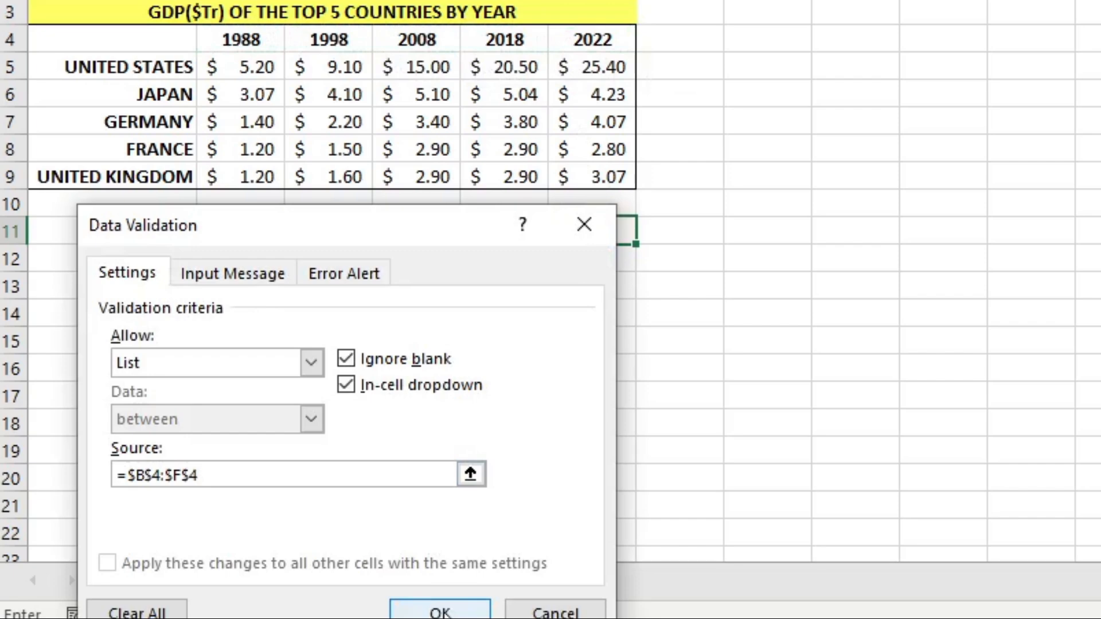
{"action": "left_click", "coordinate": [440, 611]}
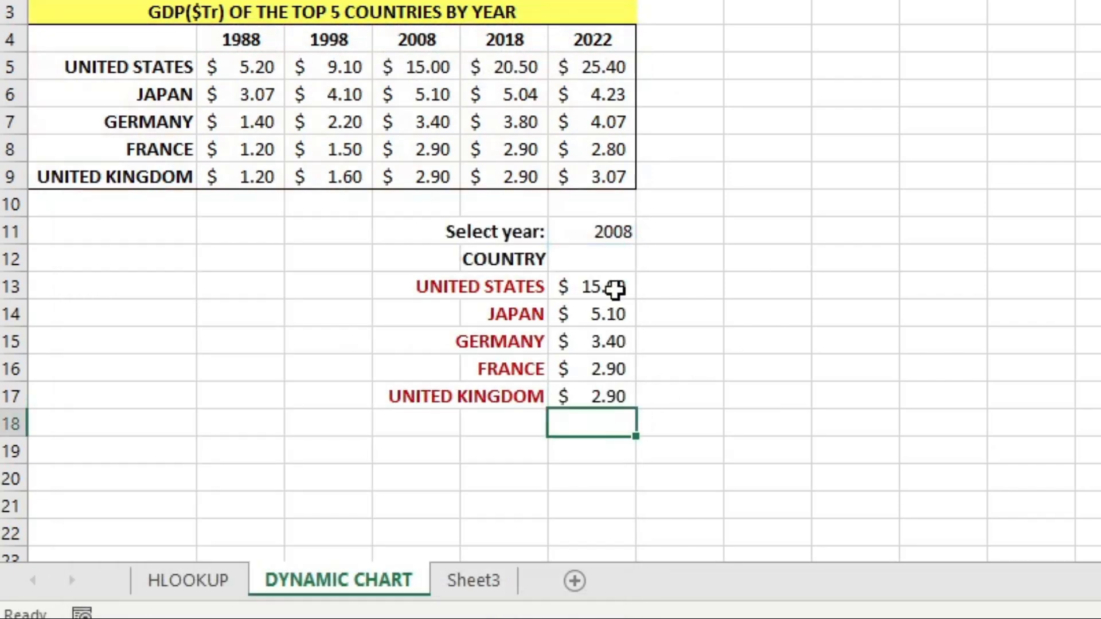
- Try the year list in F11 with 1998, and leave 2022 as the selected year
{"action": "left_click", "coordinate": [611, 235]}
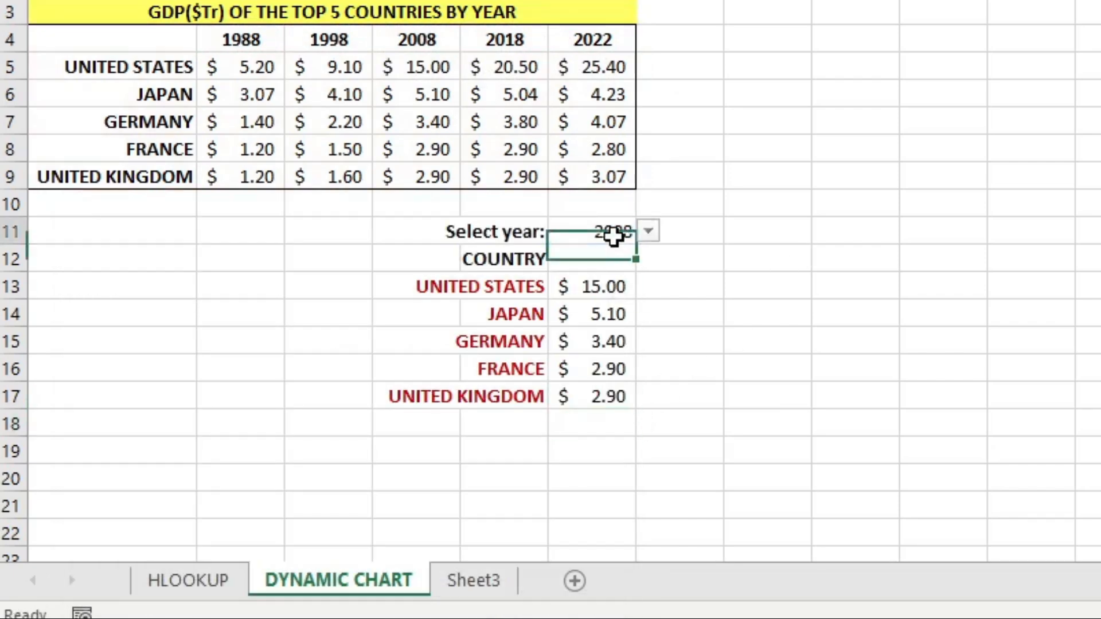
{"action": "left_click", "coordinate": [654, 234]}
{"action": "left_click", "coordinate": [580, 268]}
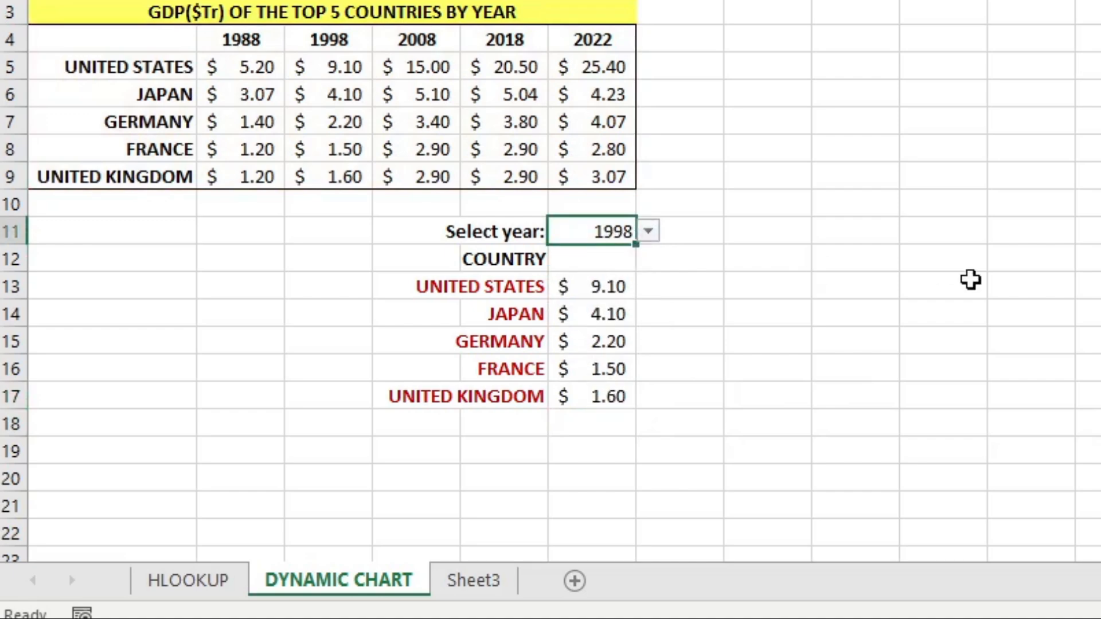
{"action": "left_click", "coordinate": [649, 233]}
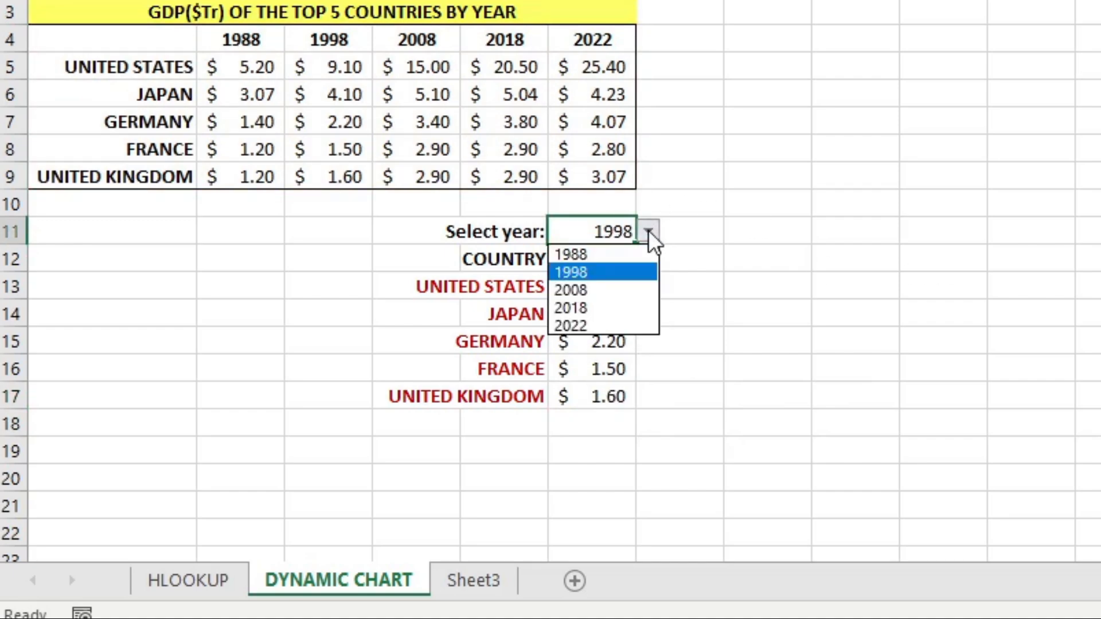
{"action": "left_click", "coordinate": [573, 326]}
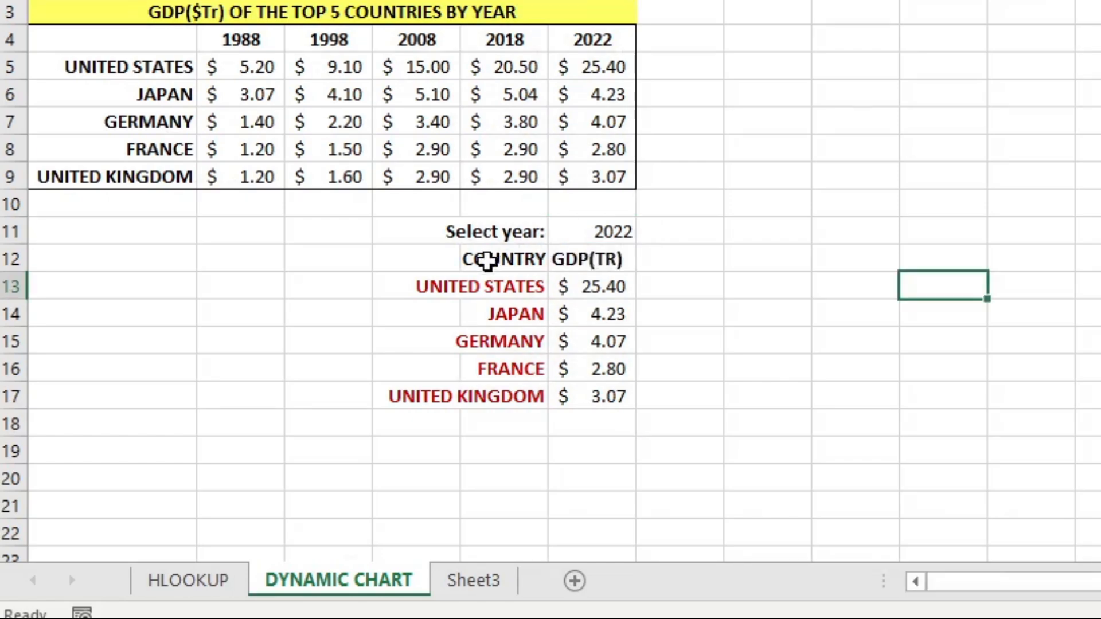
- Insert a 2-D clustered column chart from E12:F17 and shrink it so it ends near the right edge of column L
{"action": "left_click_drag", "start_coordinate": [488, 256], "coordinate": [600, 401]}
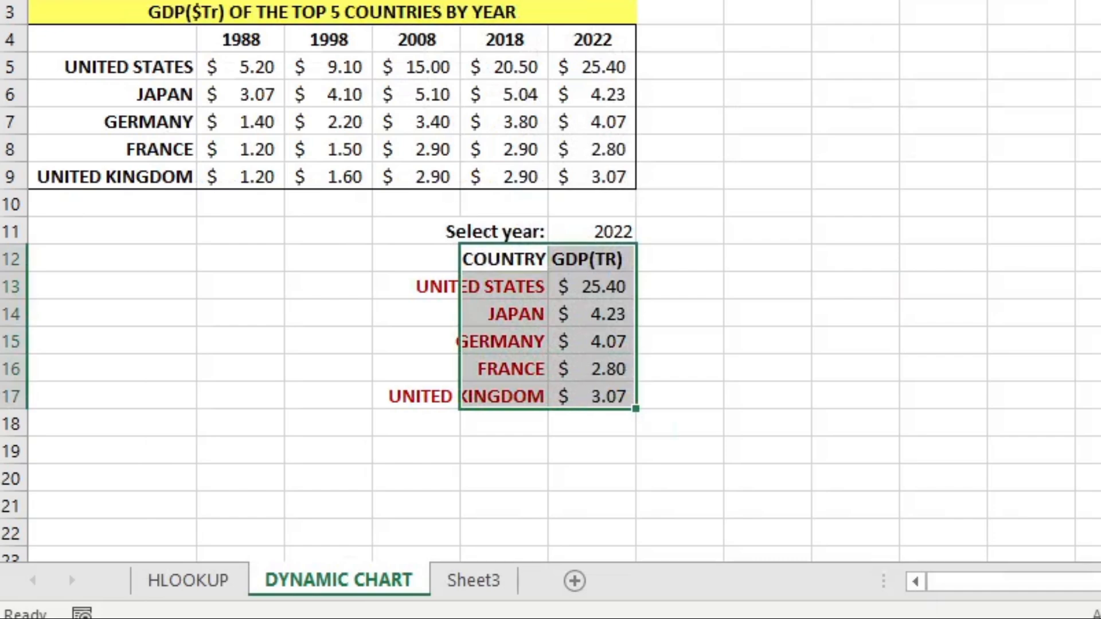
{"action": "left_click", "coordinate": [207, 26]}
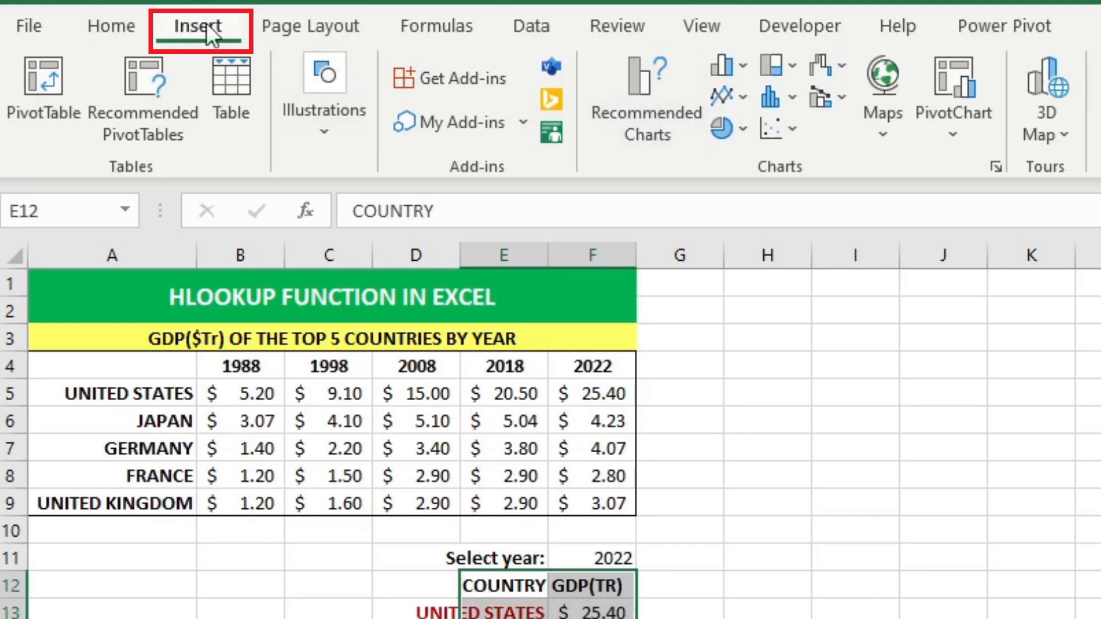
{"action": "left_click", "coordinate": [744, 68]}
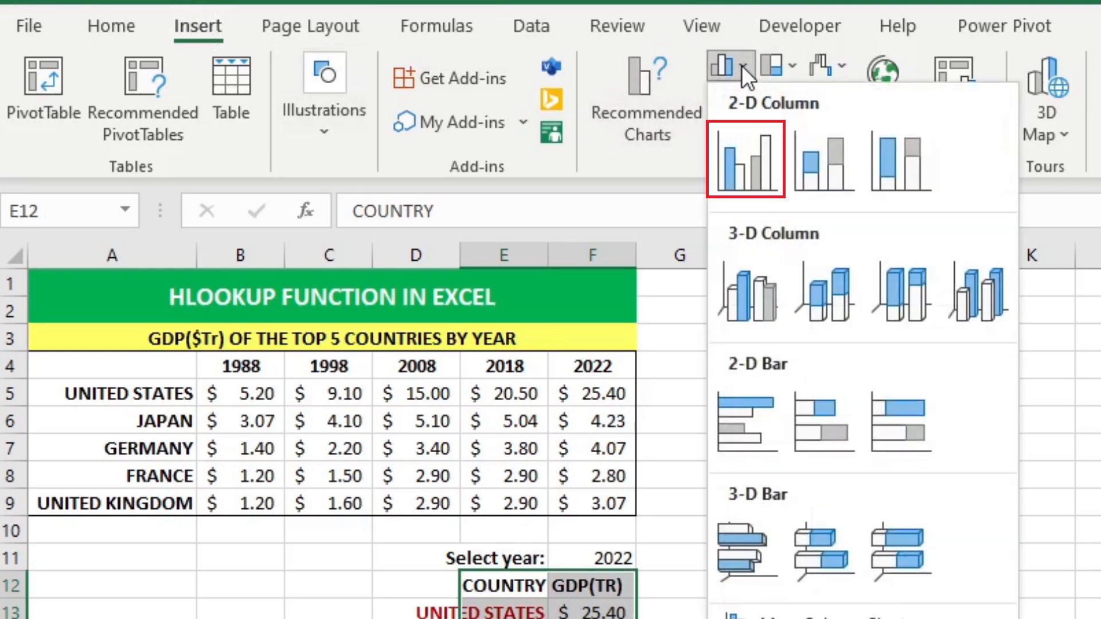
{"action": "left_click", "coordinate": [740, 168]}
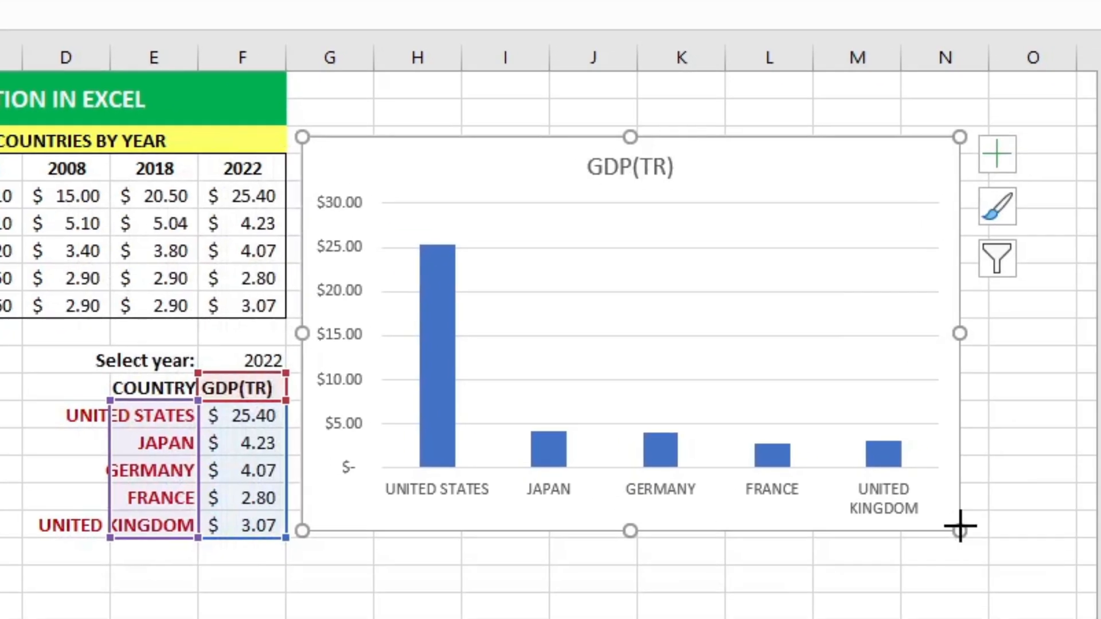
{"action": "left_click_drag", "start_coordinate": [961, 524], "coordinate": [821, 451]}
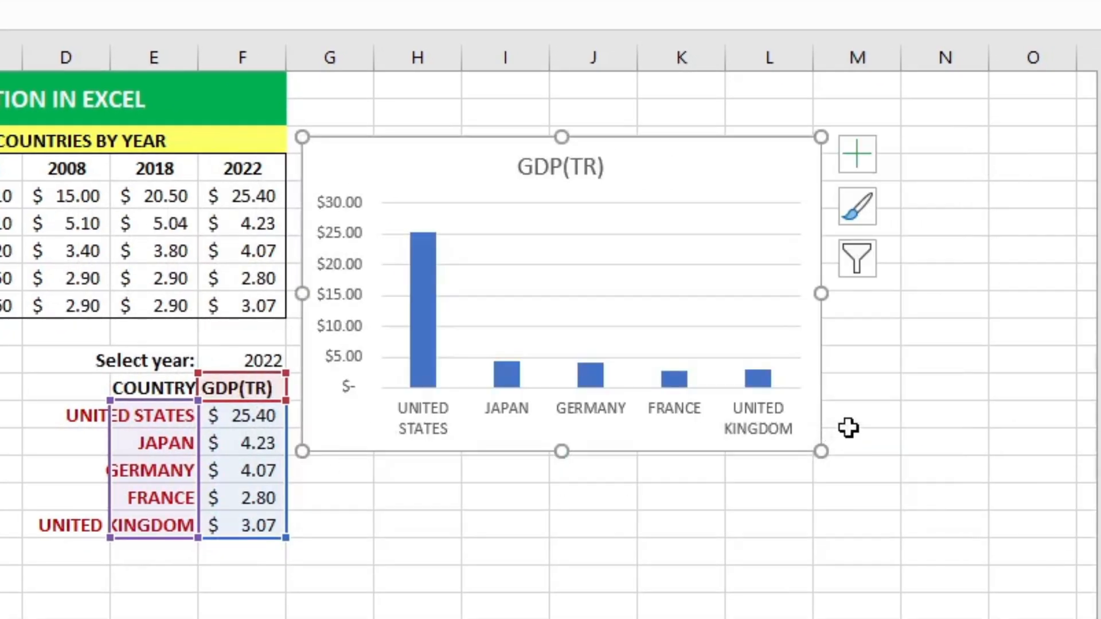
- Show data labels on the chart's columns and remove the gridlines
{"action": "left_click", "coordinate": [856, 156]}
{"action": "left_click", "coordinate": [925, 271]}
- Fill the United States column of the chart with standard orange and the Japan column with light green
{"action": "left_click", "coordinate": [428, 295]}
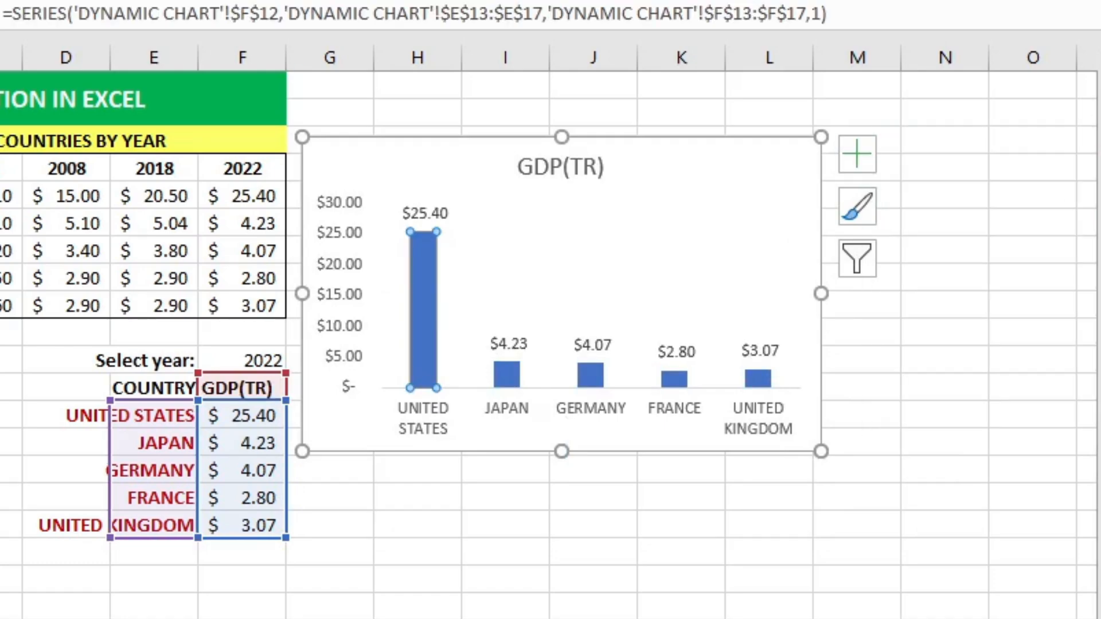
{"action": "left_click", "coordinate": [63, 1]}
{"action": "left_click", "coordinate": [39, 224]}
{"action": "left_click", "coordinate": [507, 376]}
{"action": "left_click", "coordinate": [64, 1]}
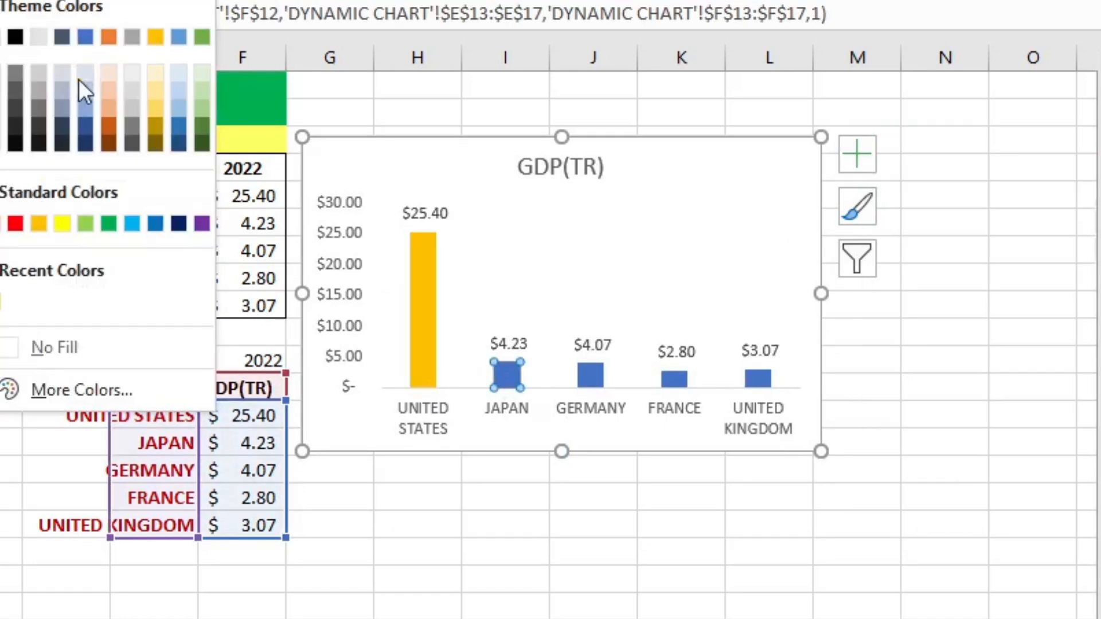
{"action": "left_click", "coordinate": [86, 224]}
- Fill the Germany column of the chart with green and the France column with dark blue
{"action": "left_click", "coordinate": [590, 376]}
{"action": "left_click", "coordinate": [63, 2]}
{"action": "left_click", "coordinate": [108, 224]}
{"action": "left_click", "coordinate": [674, 379]}
{"action": "left_click", "coordinate": [63, 1]}
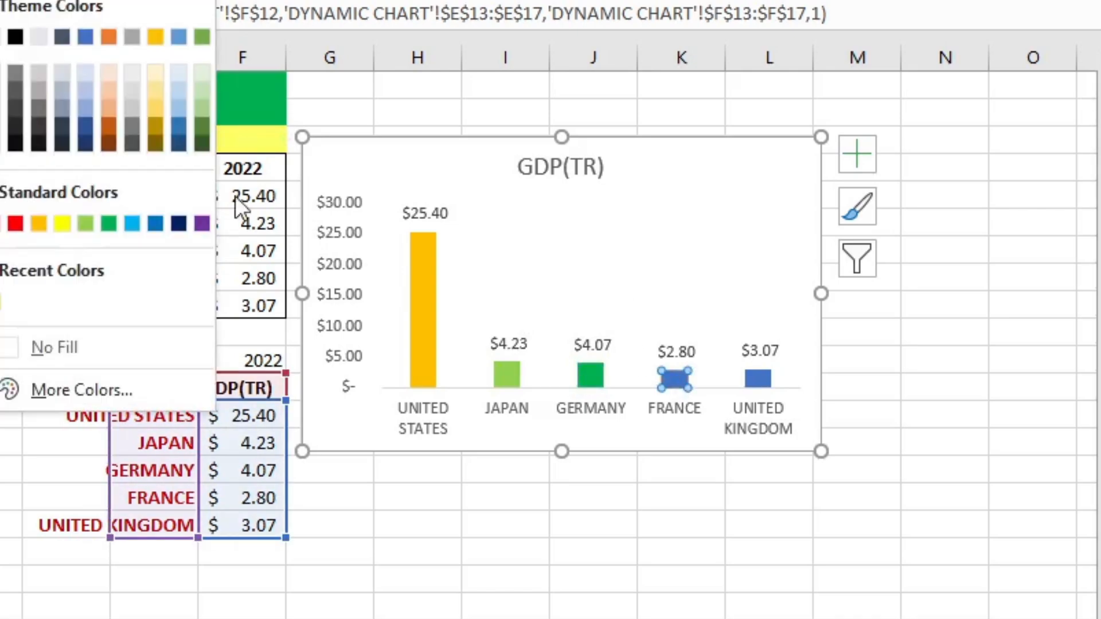
{"action": "left_click", "coordinate": [178, 224]}
- Fill the United Kingdom column of the chart with the darker theme orange and deselect the chart
{"action": "left_click", "coordinate": [759, 379]}
{"action": "left_click", "coordinate": [760, 377]}
{"action": "left_click", "coordinate": [63, 1]}
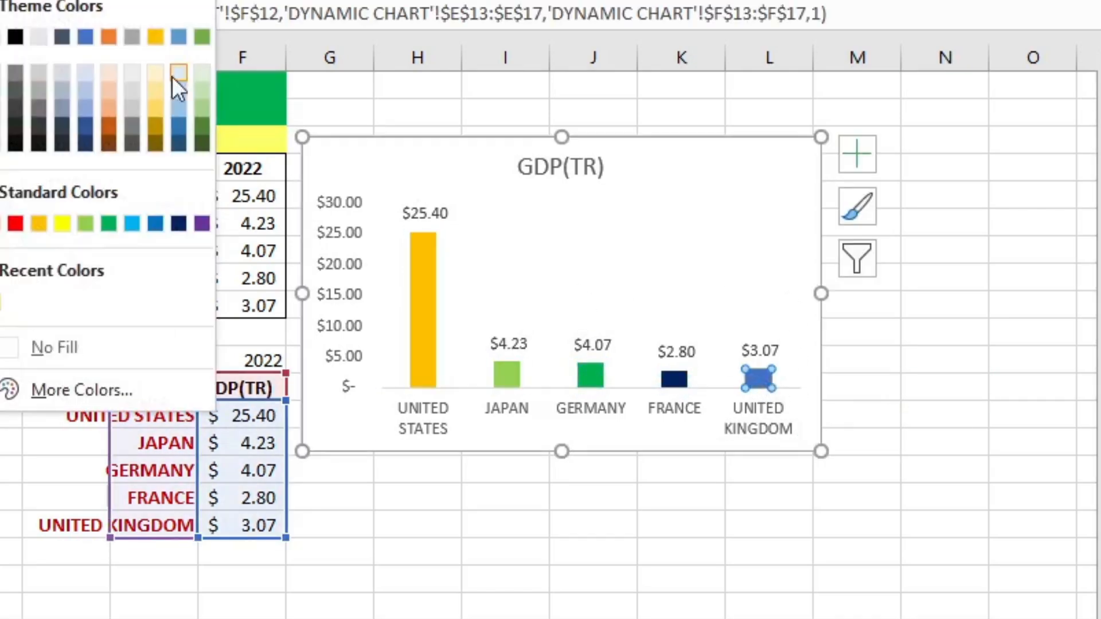
{"action": "left_click", "coordinate": [109, 125]}
{"action": "key", "text": "Escape"}
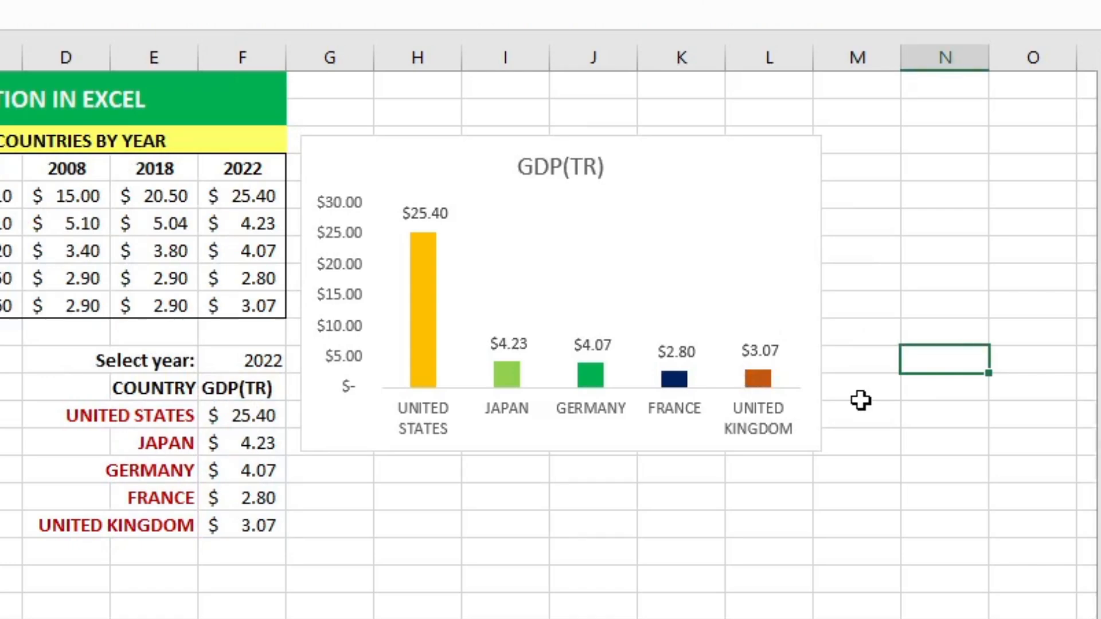
- Test the chart with the years 1998 and 1988 in F11, and leave 2008 selected
{"action": "left_click", "coordinate": [244, 351]}
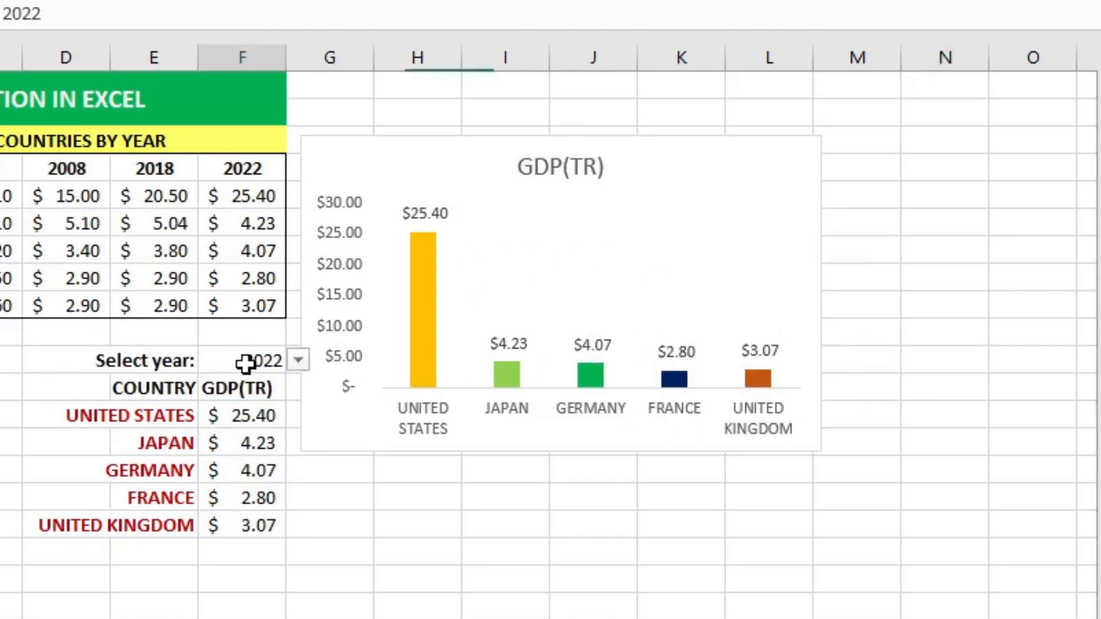
{"action": "left_click", "coordinate": [298, 360]}
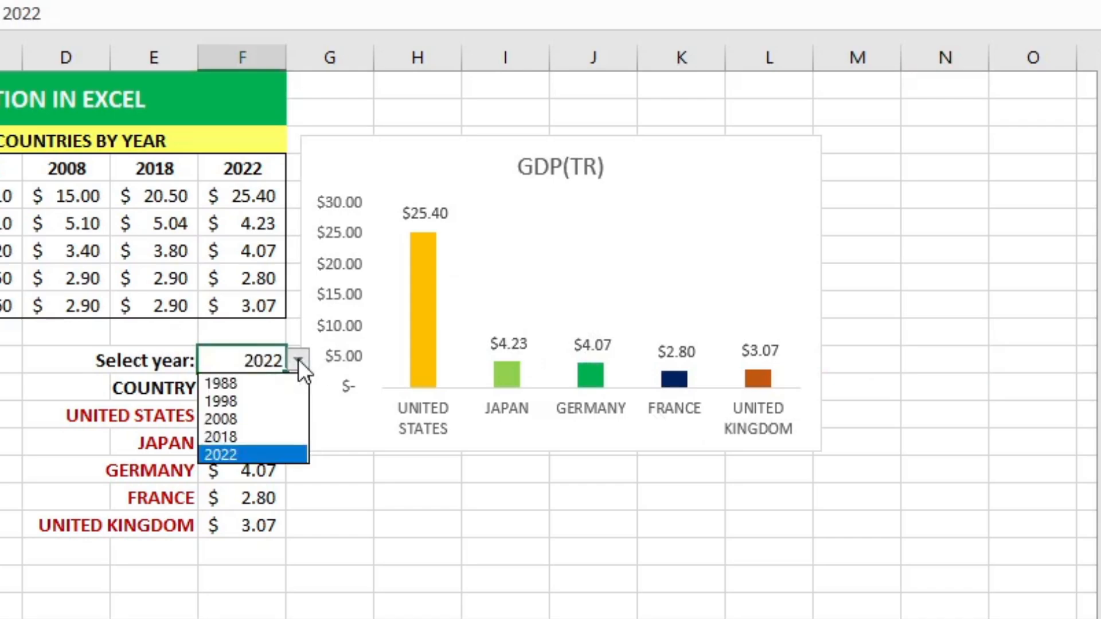
{"action": "left_click", "coordinate": [229, 404]}
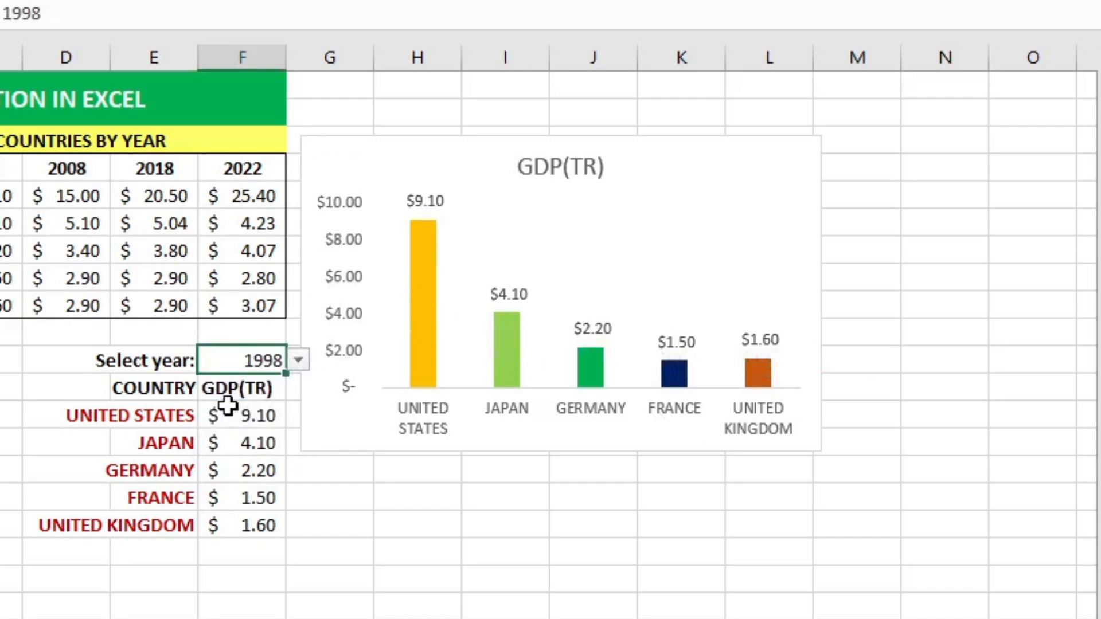
{"action": "left_click", "coordinate": [302, 362]}
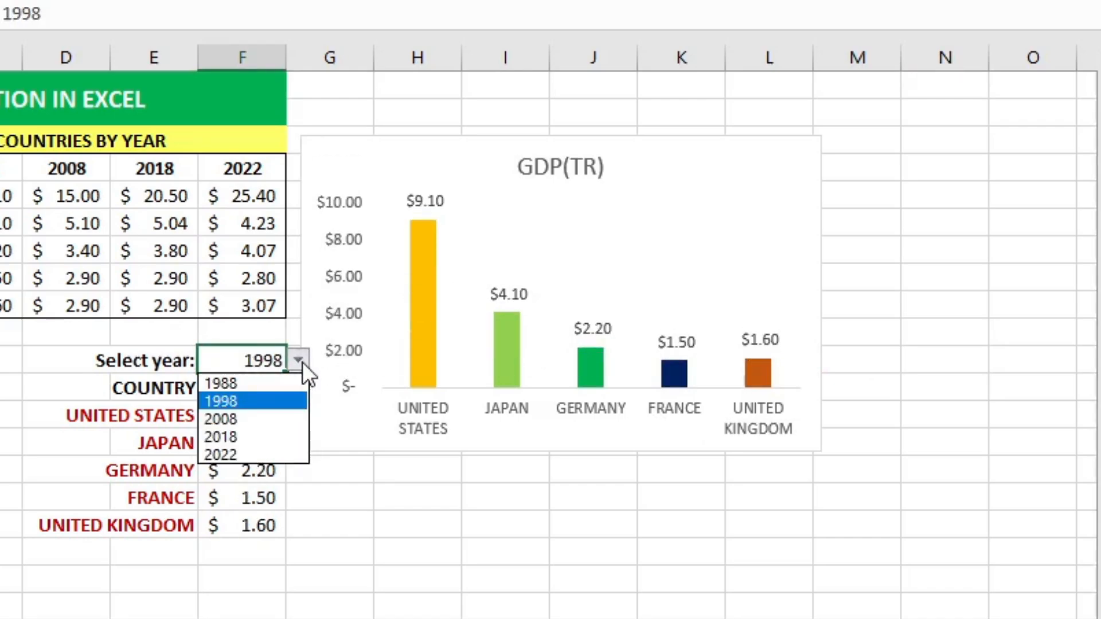
{"action": "left_click", "coordinate": [240, 379]}
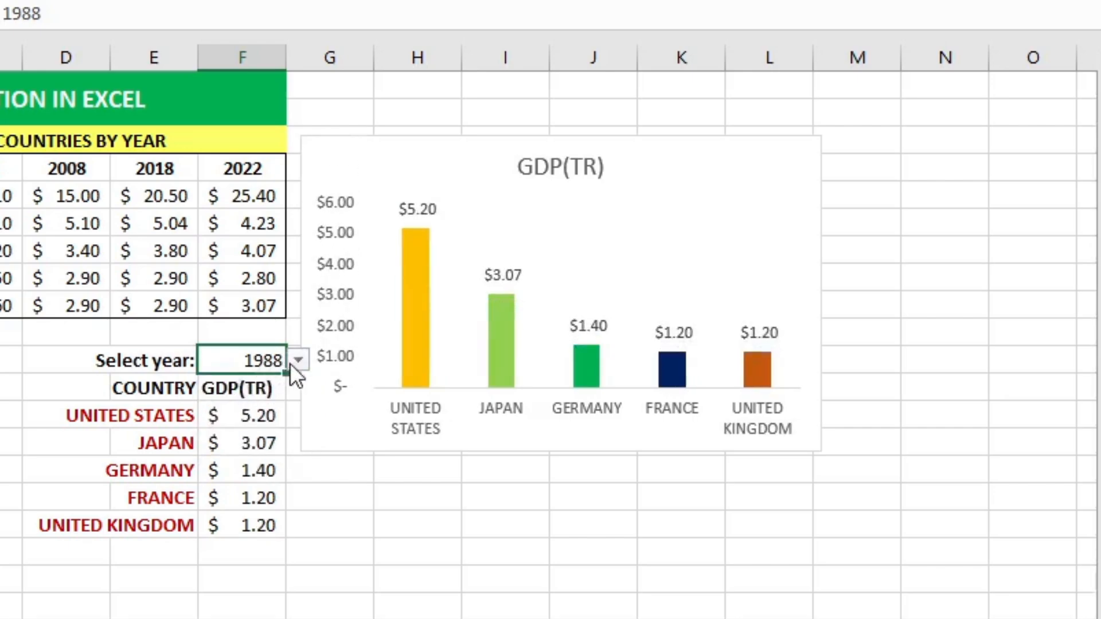
{"action": "left_click", "coordinate": [298, 361]}
{"action": "left_click", "coordinate": [239, 417]}
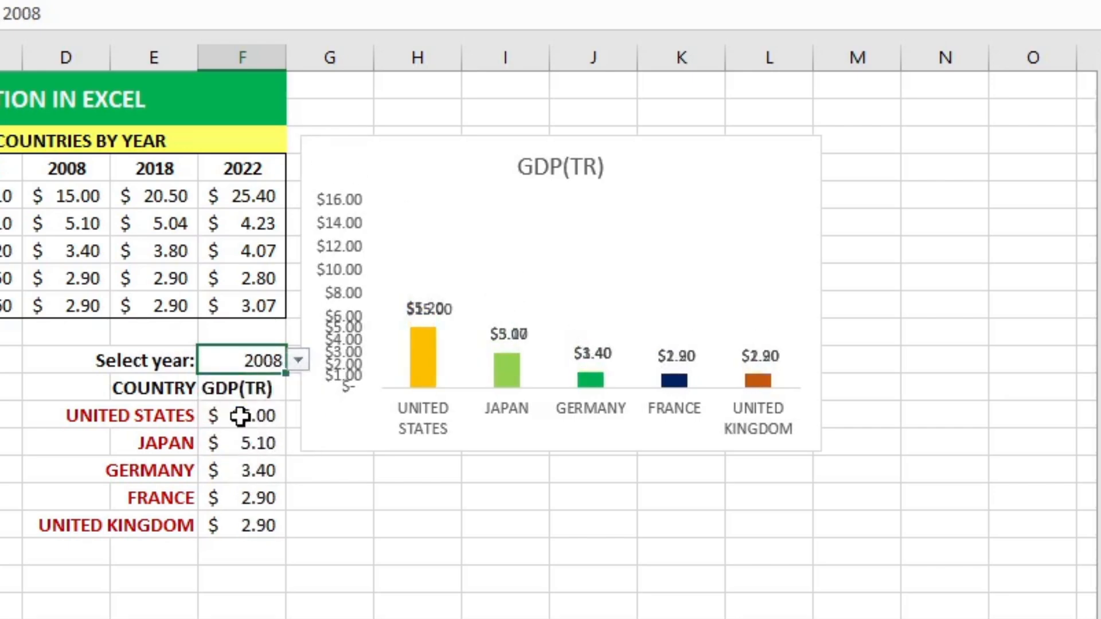
- Link the chart title to the selected year in cell F11 with ='DYNAMIC CHART'!$F$11, and deselect the chart
{"action": "left_click", "coordinate": [569, 166]}
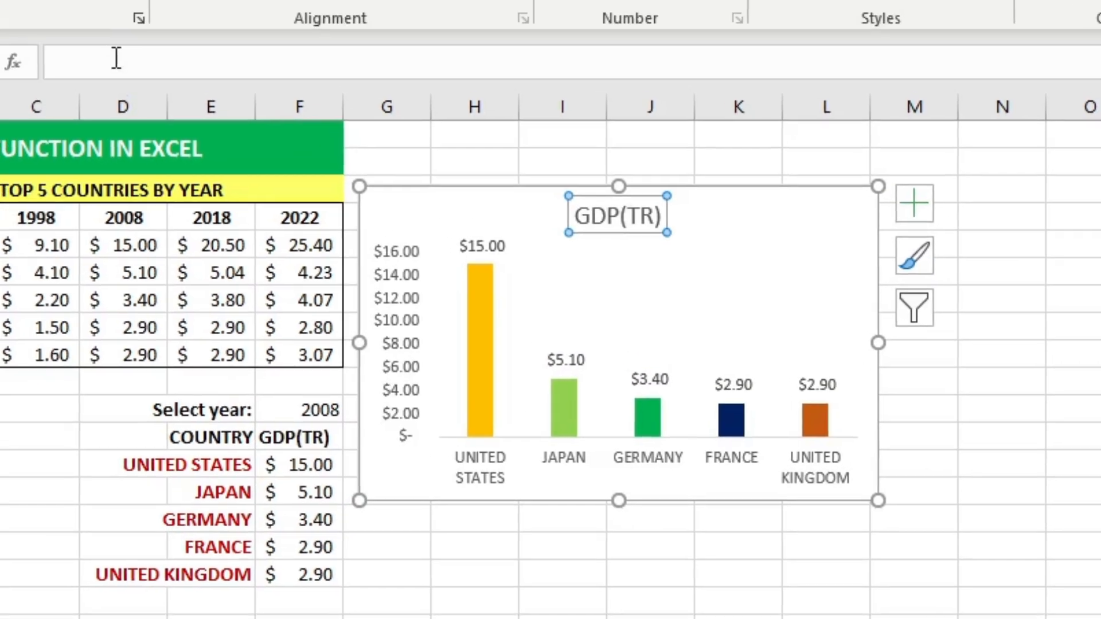
{"action": "left_click", "coordinate": [60, 9]}
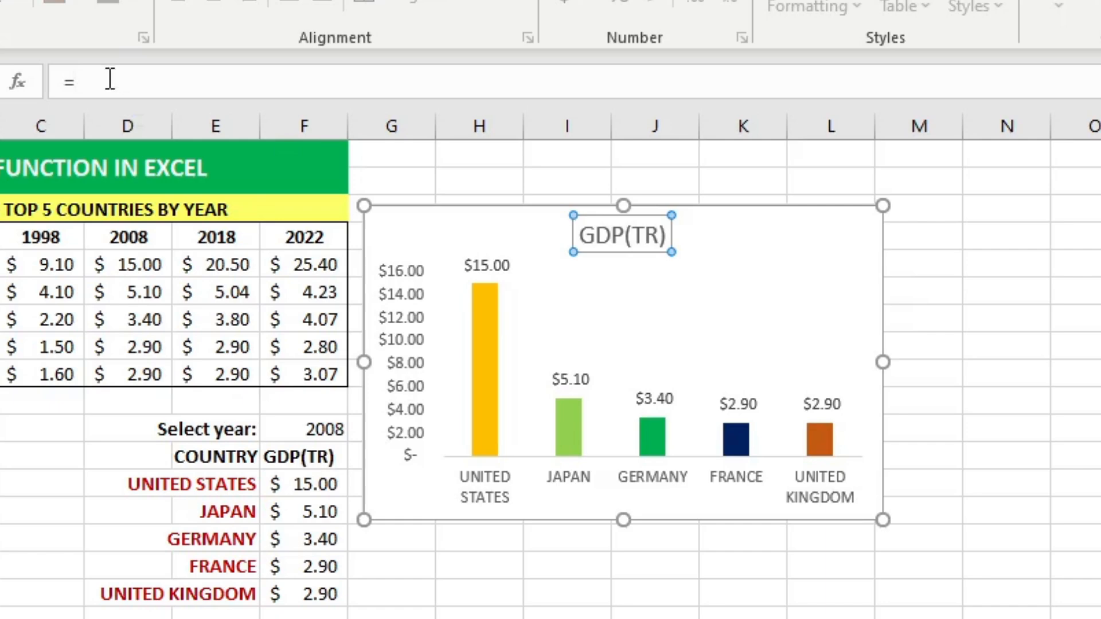
{"action": "left_click", "coordinate": [318, 428]}
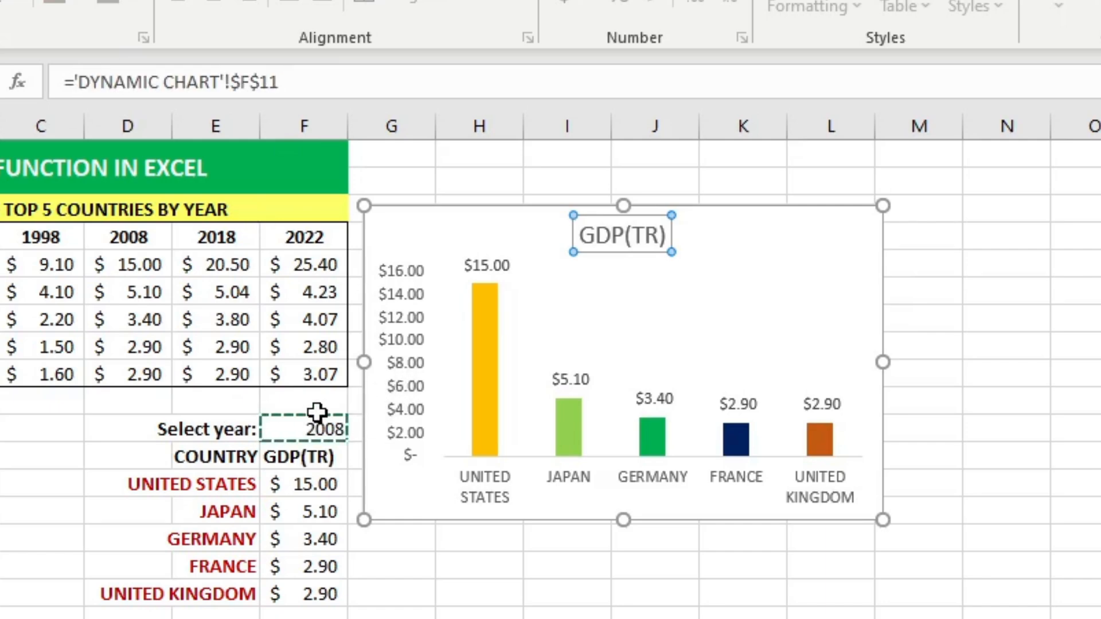
{"action": "key", "text": "Return"}
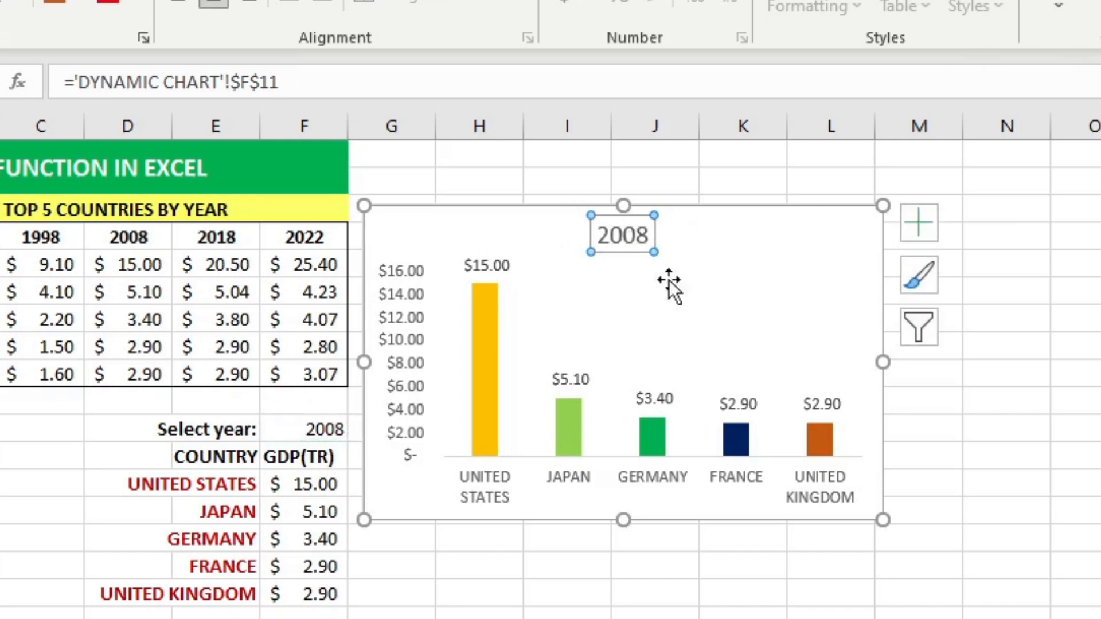
{"action": "left_click", "coordinate": [666, 593]}
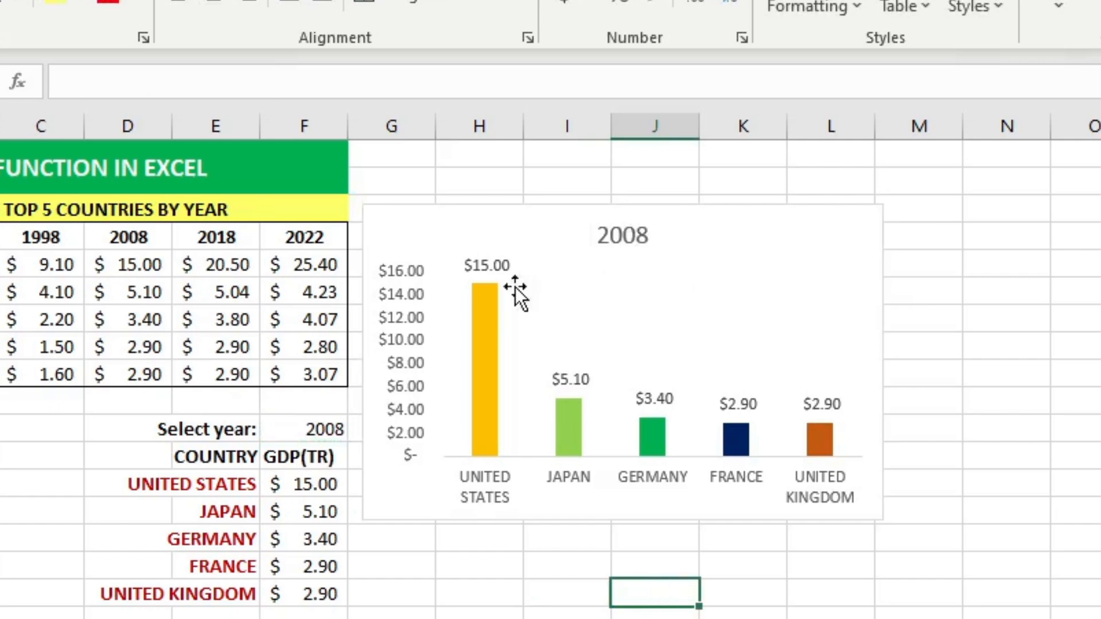
- Test the linked title and columns by choosing 1998, 2008 and 2018 in F11, and open the year list again
{"action": "left_click", "coordinate": [313, 425]}
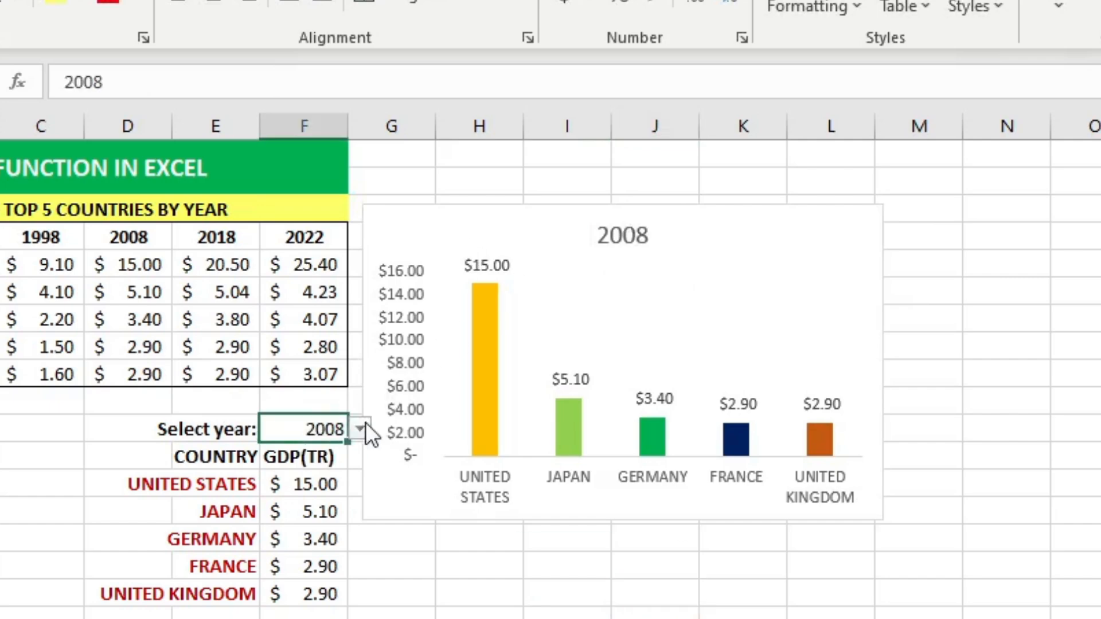
{"action": "left_click", "coordinate": [361, 428]}
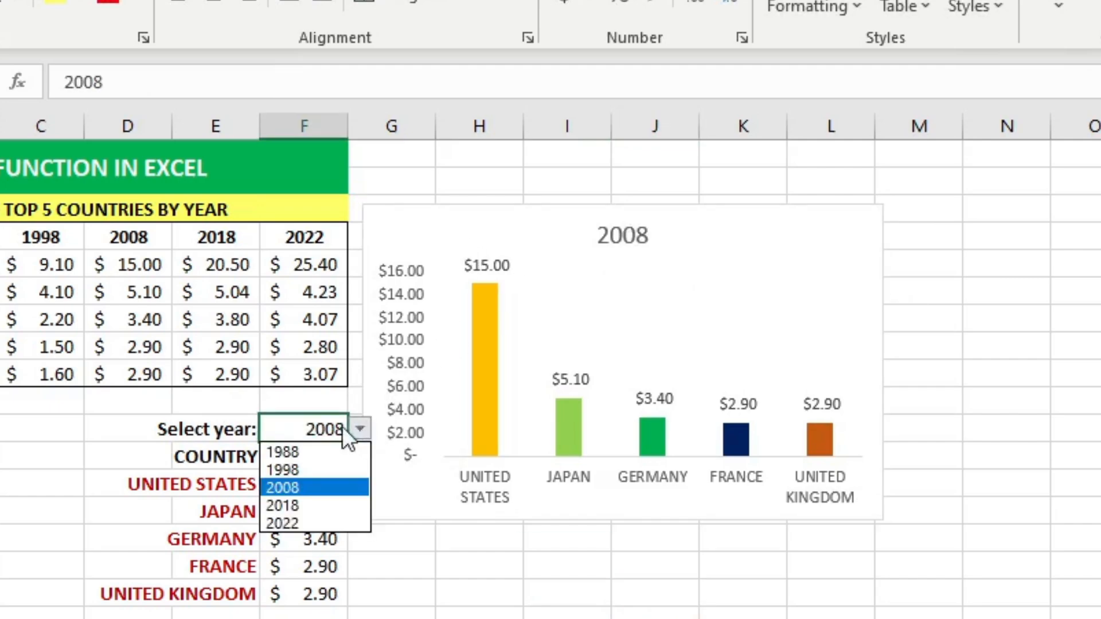
{"action": "left_click", "coordinate": [287, 469]}
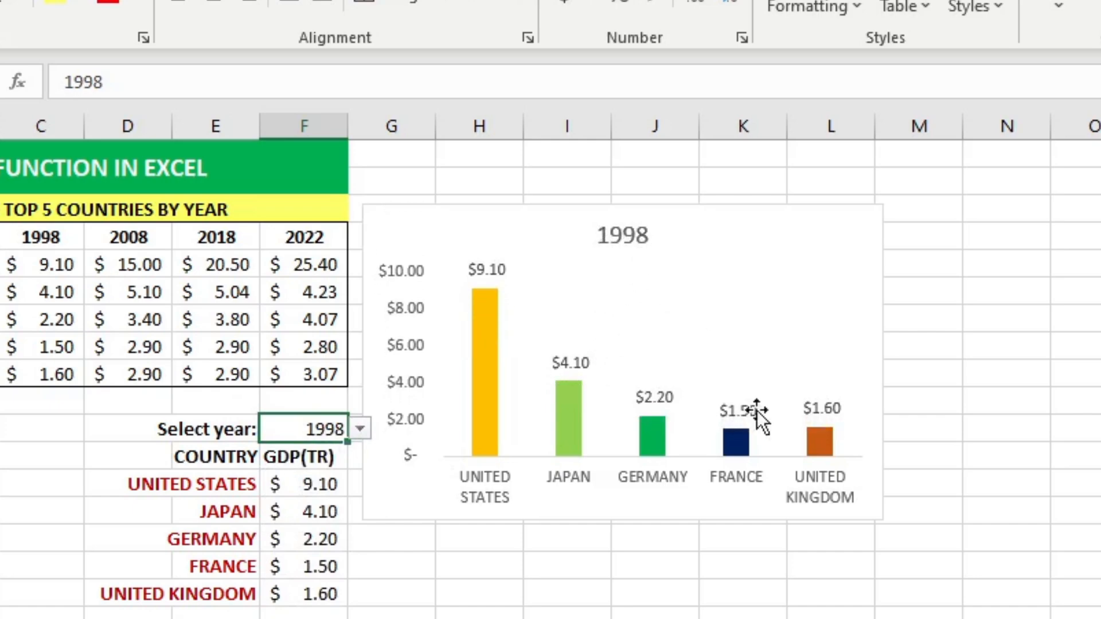
{"action": "left_click", "coordinate": [360, 428]}
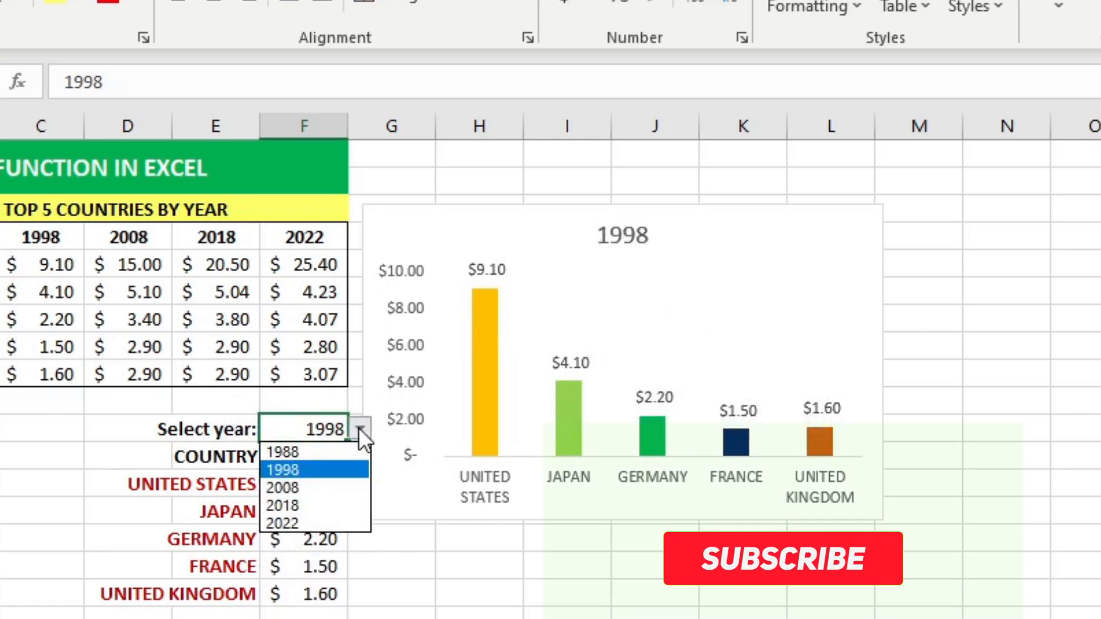
{"action": "left_click", "coordinate": [290, 487]}
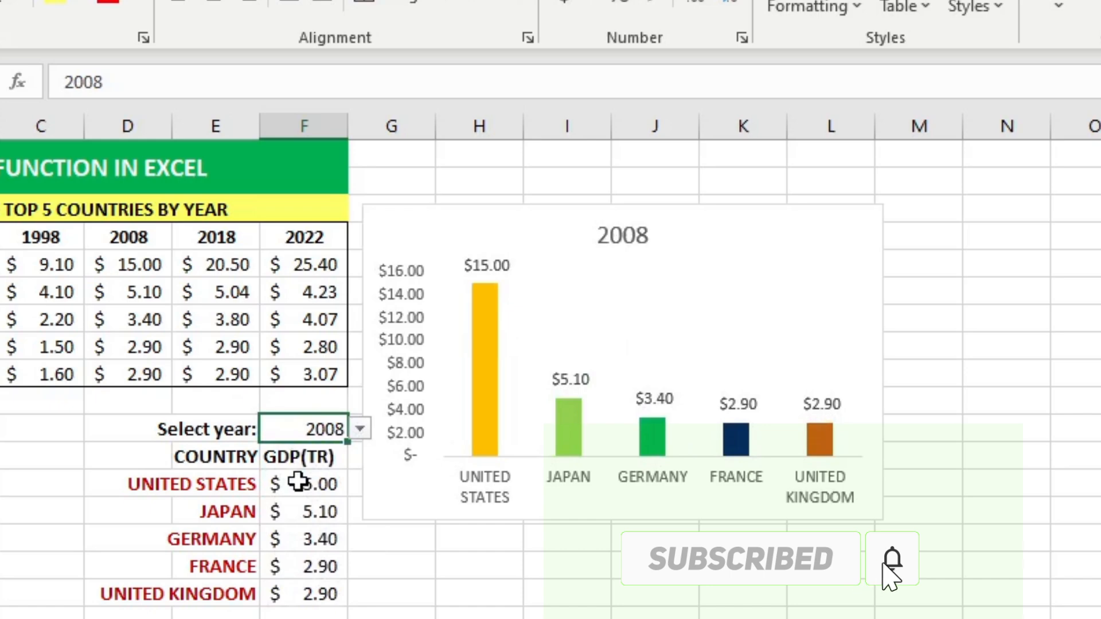
{"action": "left_click", "coordinate": [361, 428]}
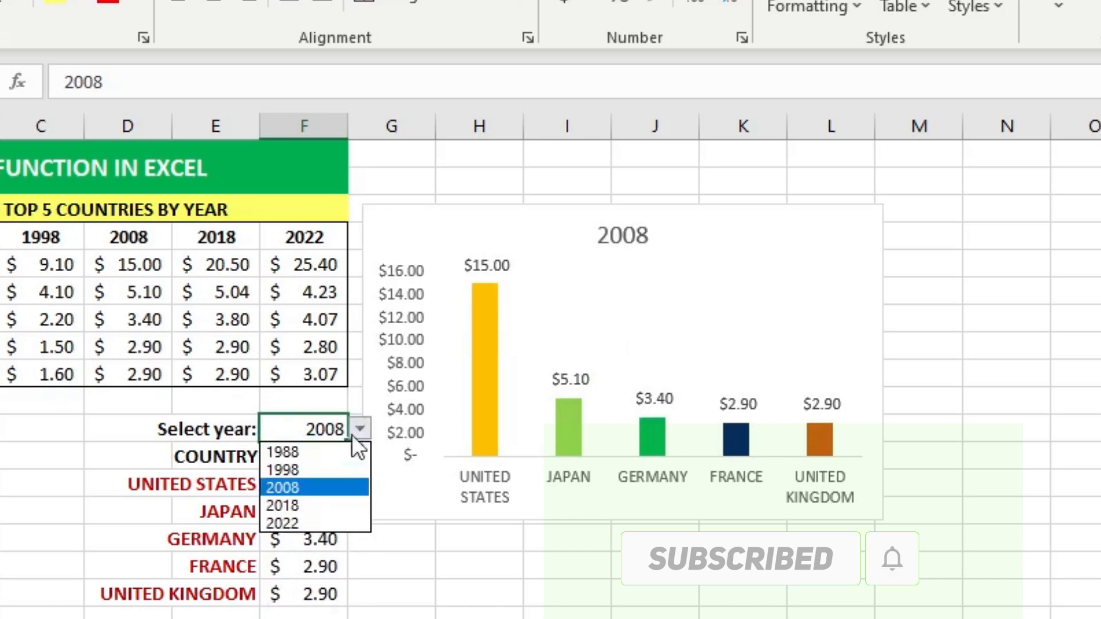
{"action": "left_click", "coordinate": [274, 507]}
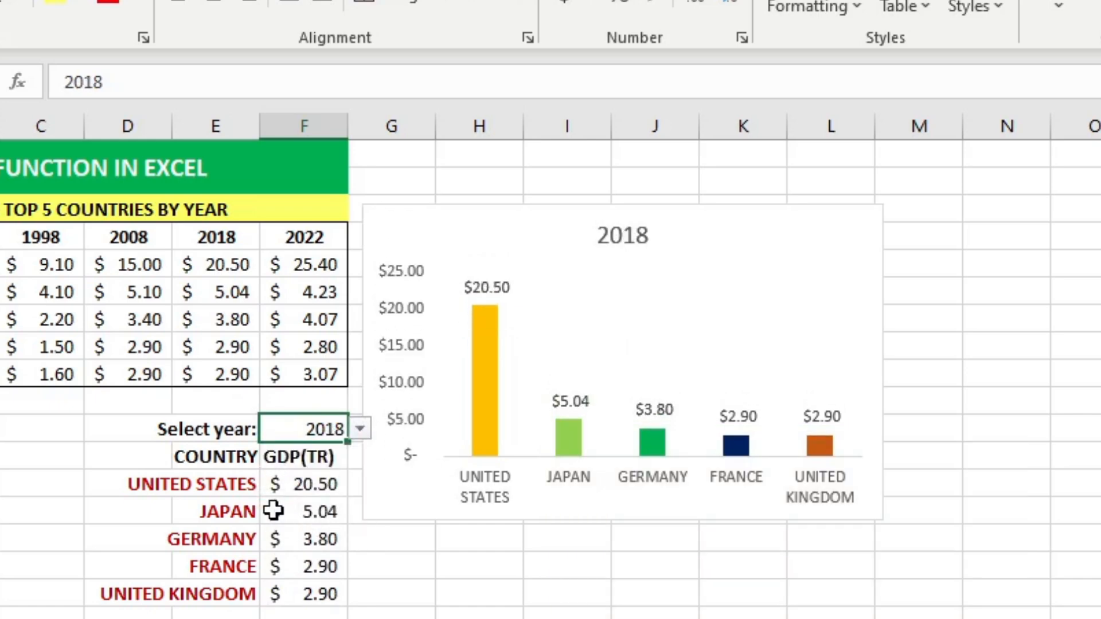
{"action": "left_click", "coordinate": [361, 432]}
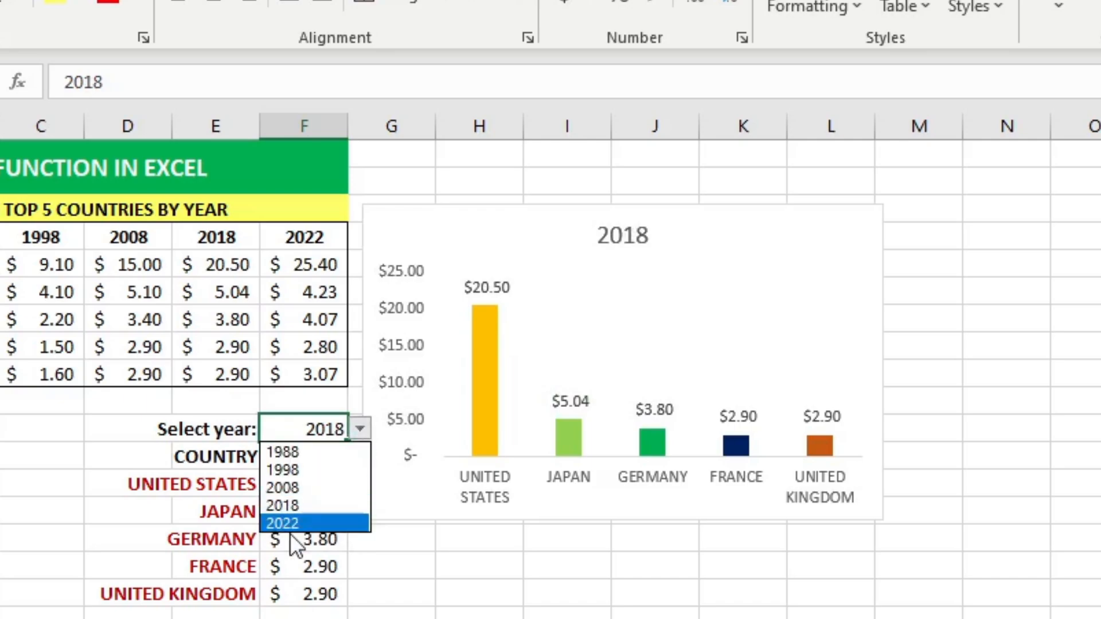